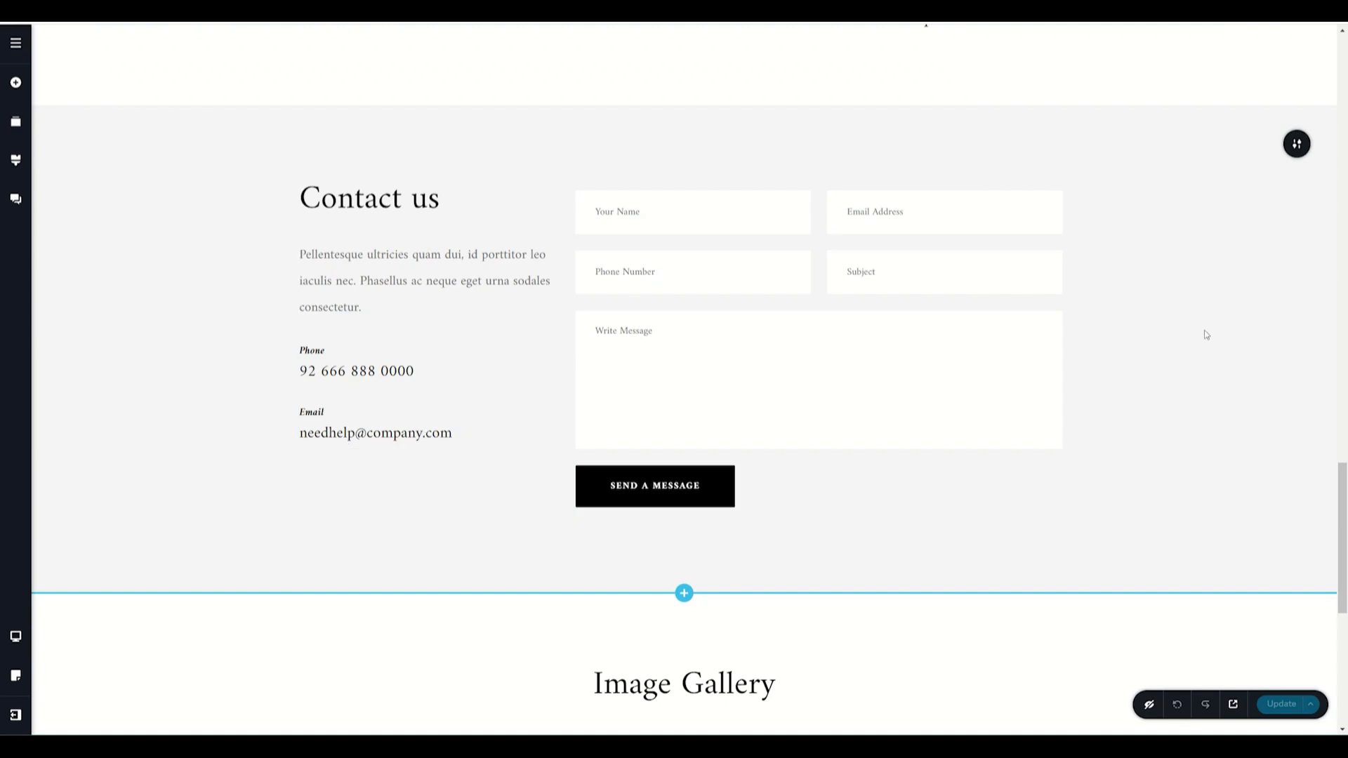
- Make the Contact us block global and close its display conditions dialog
{"action": "left_click", "coordinate": [1294, 151]}
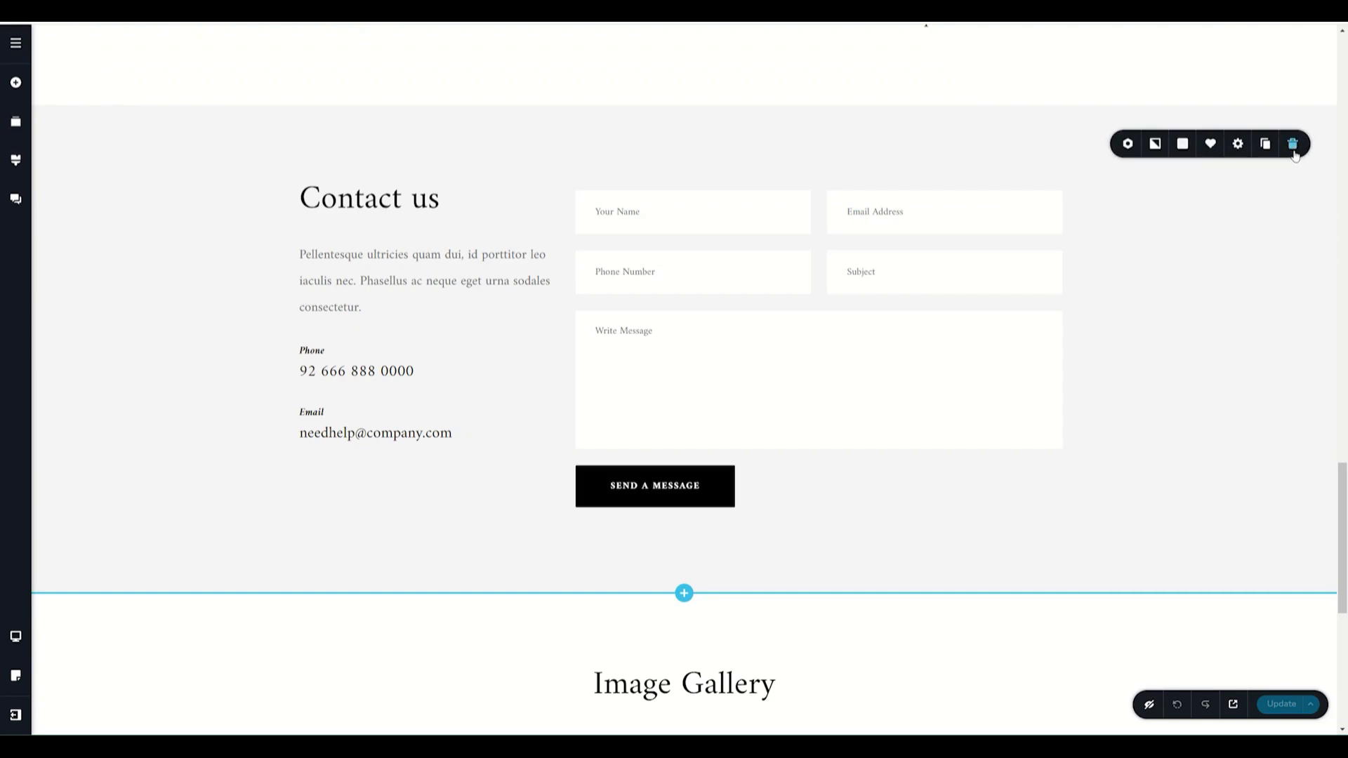
{"action": "left_click", "coordinate": [1128, 144]}
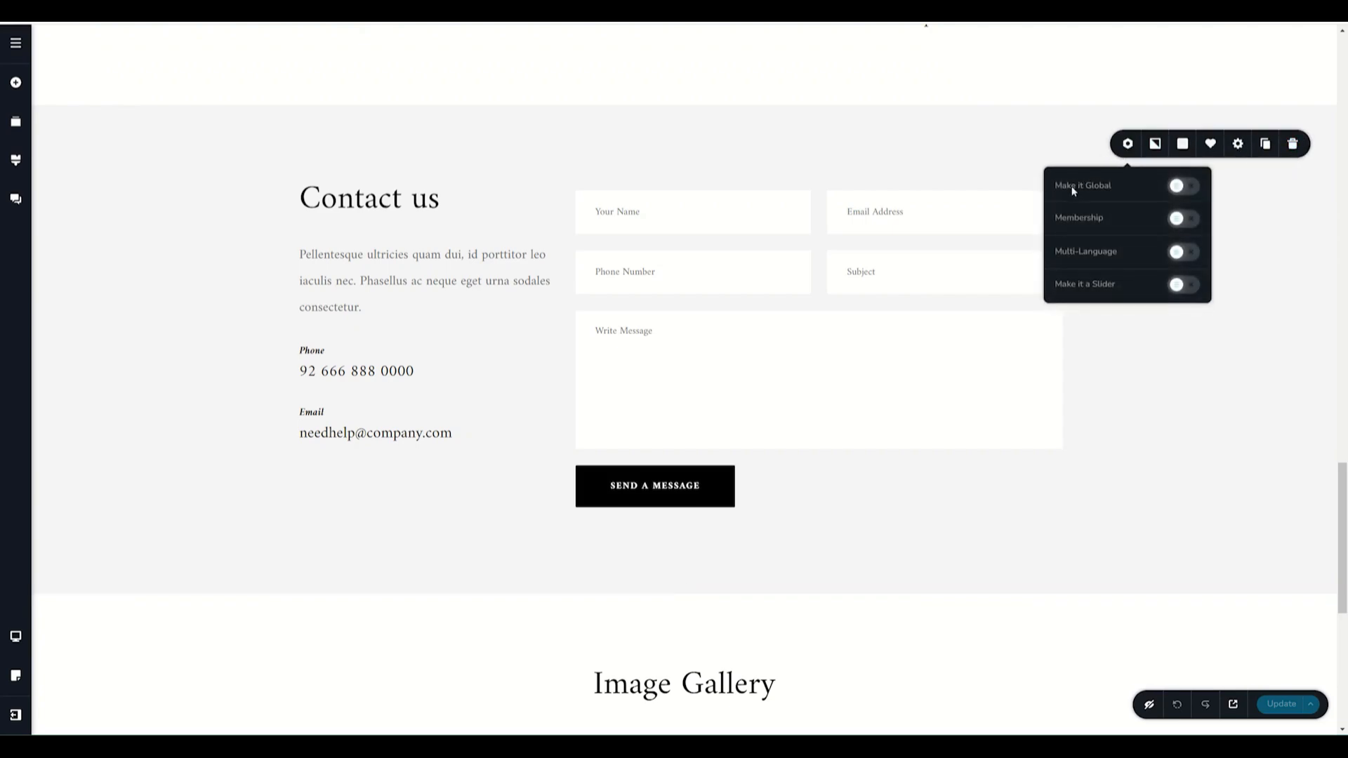
{"action": "left_click", "coordinate": [1187, 187]}
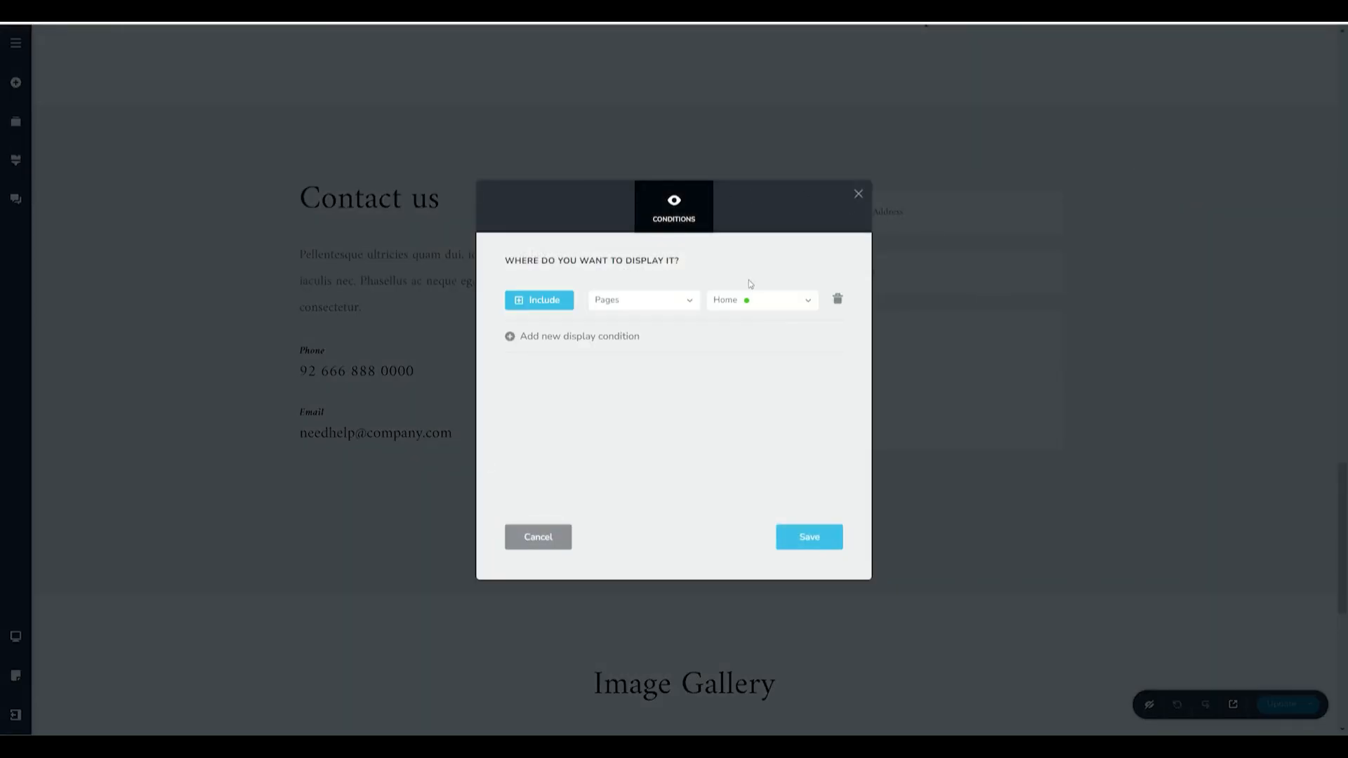
{"action": "left_click", "coordinate": [859, 195]}
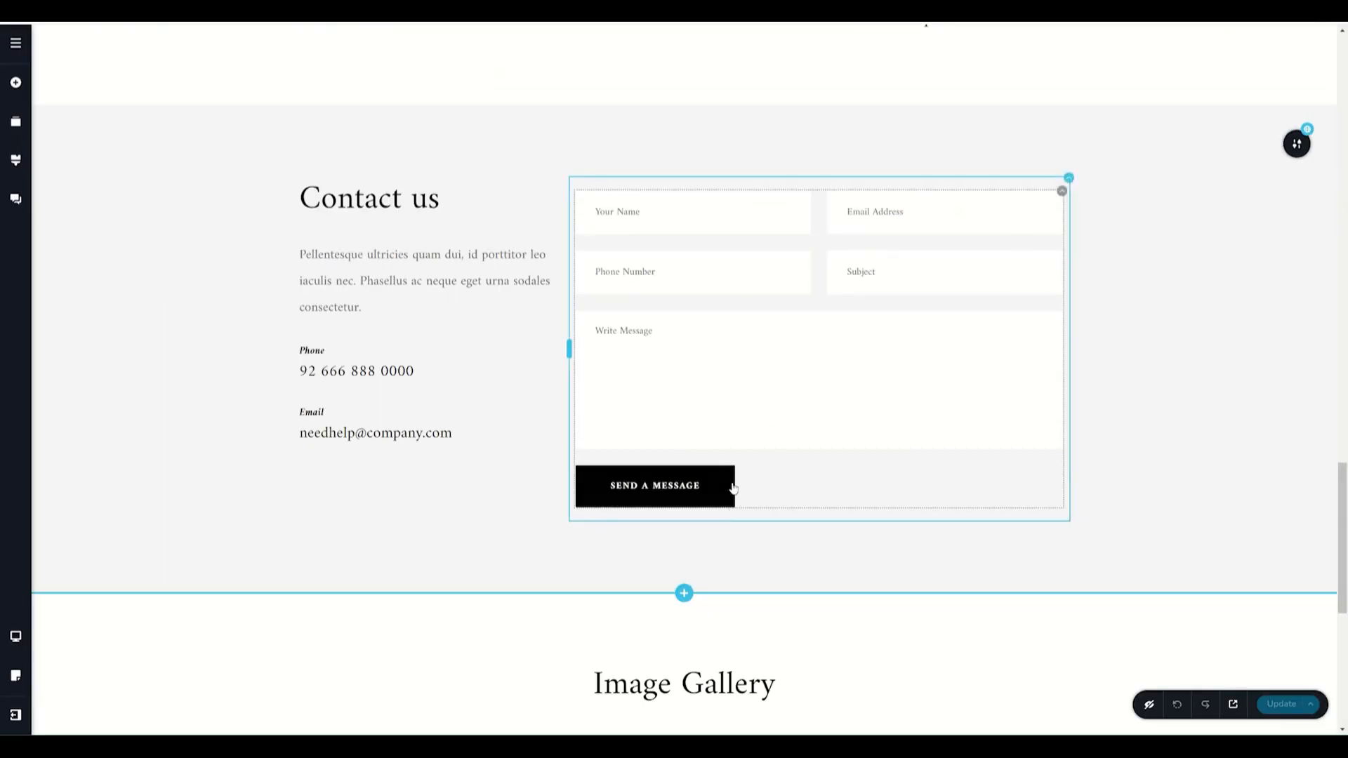
- Check the Global Blocks library for the Contact us block, then close the library without adding anything
{"action": "left_click", "coordinate": [684, 594]}
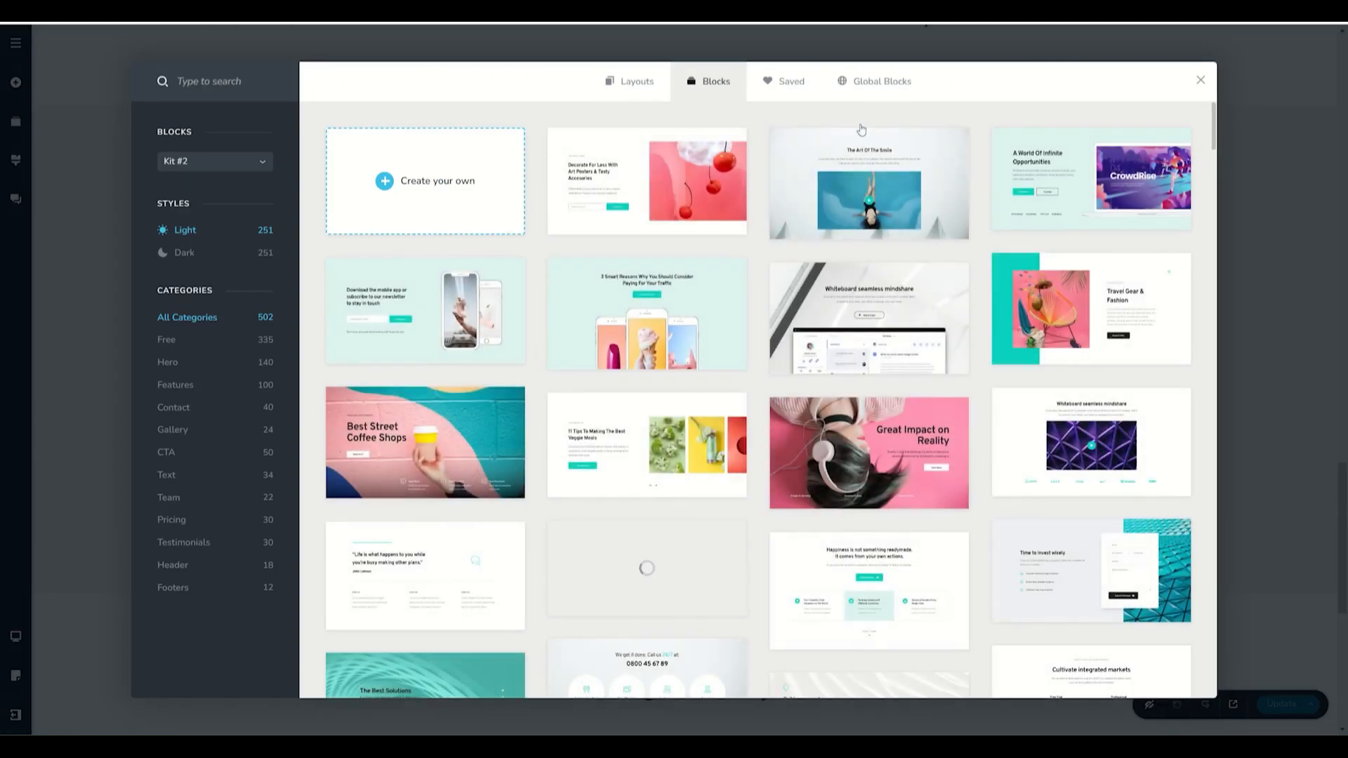
{"action": "left_click", "coordinate": [902, 85]}
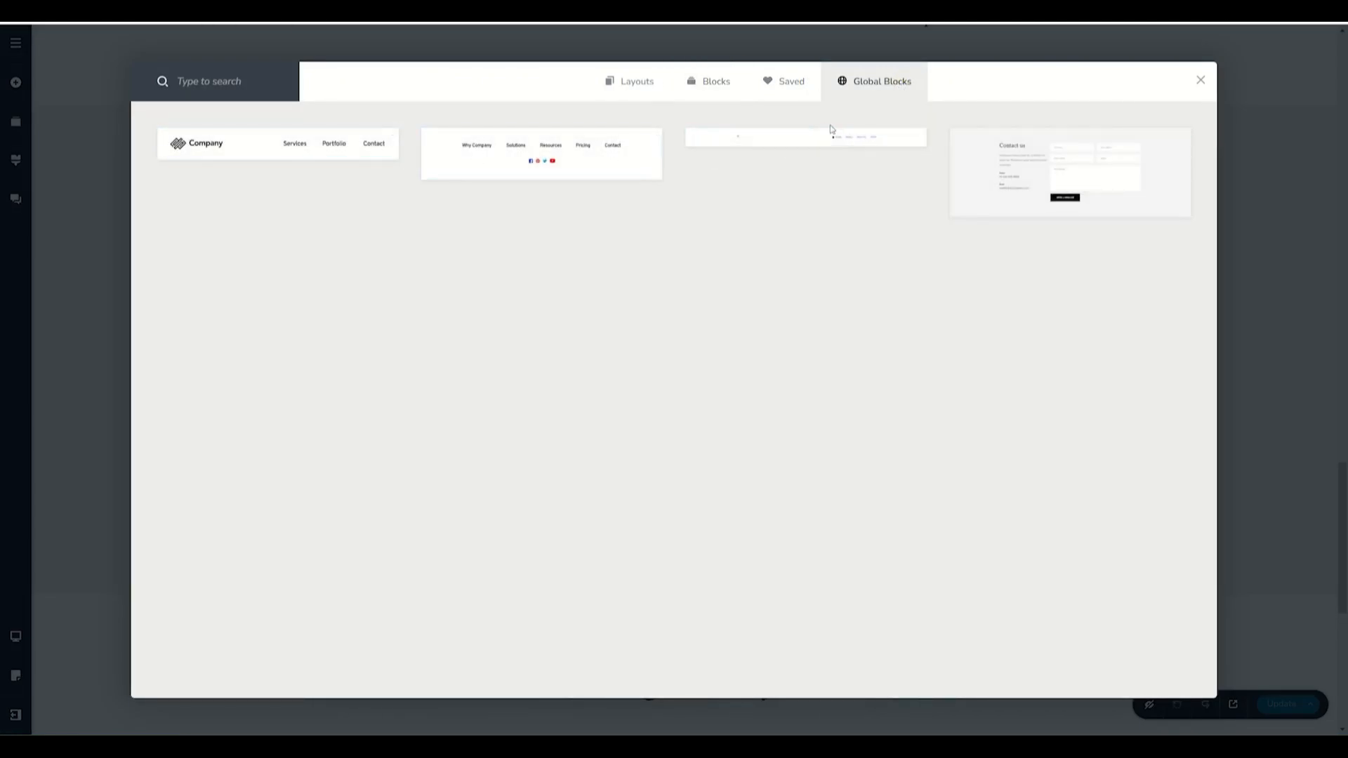
{"action": "mouse_move", "coordinate": [864, 146]}
{"action": "mouse_move", "coordinate": [1145, 189]}
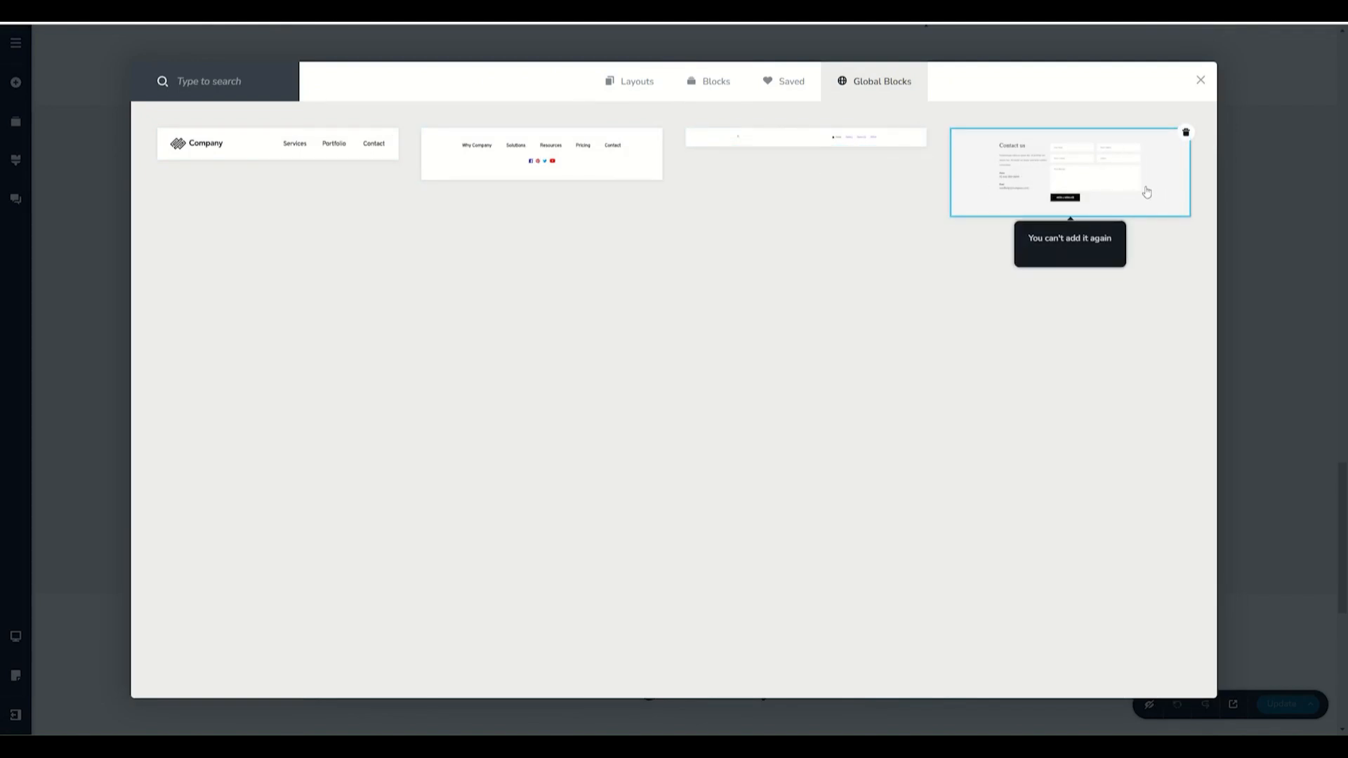
{"action": "left_click", "coordinate": [1201, 80]}
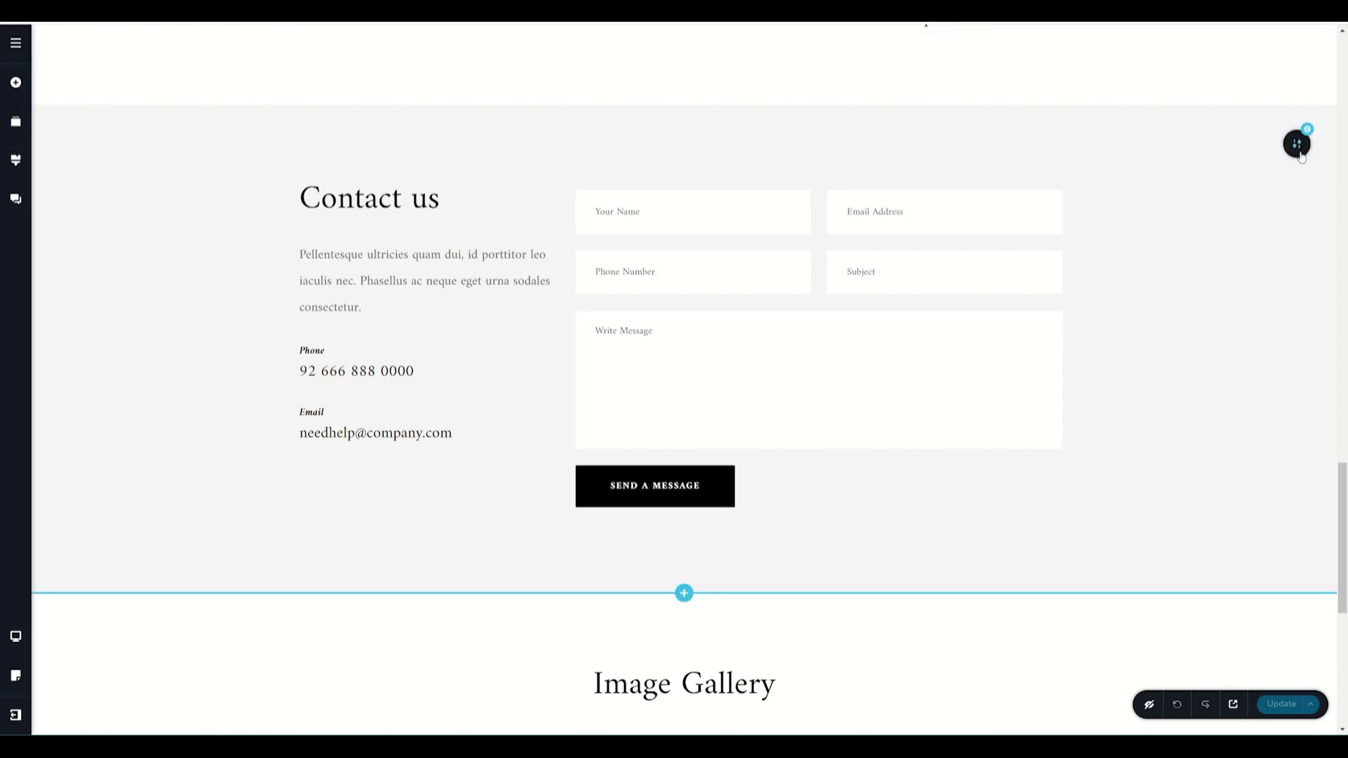
- Open the display conditions of the global Contact us block
{"action": "left_click", "coordinate": [1300, 150]}
{"action": "left_click", "coordinate": [1155, 144]}
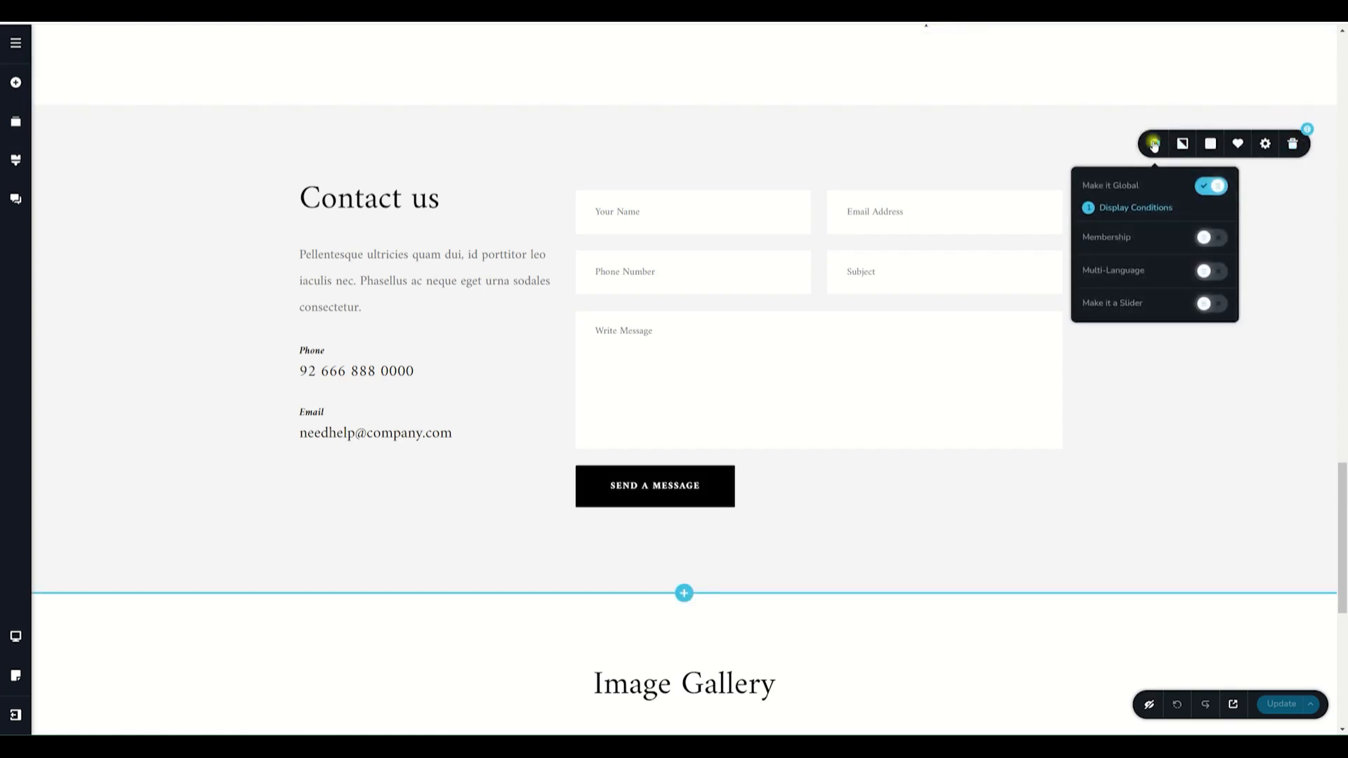
{"action": "left_click", "coordinate": [1137, 207]}
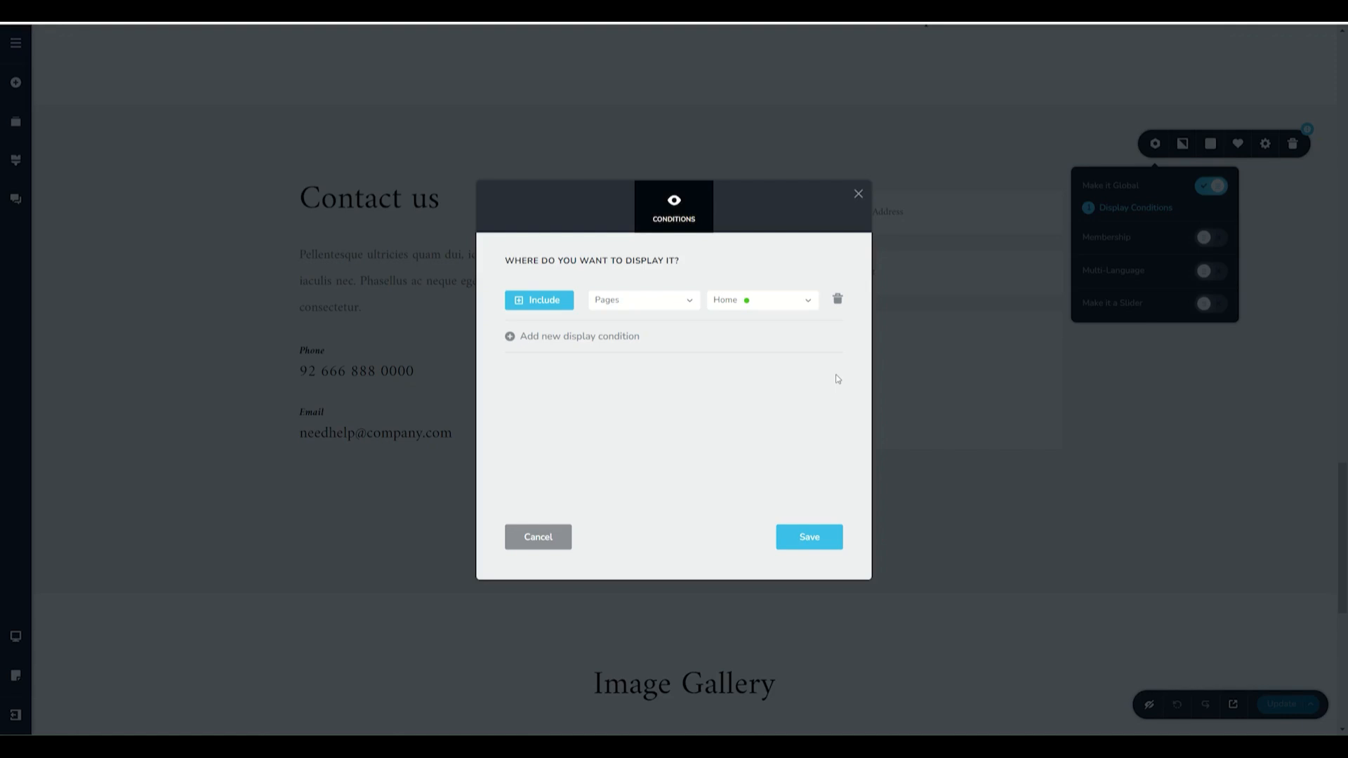
- Add a display condition that includes the Contact us block on the About Us page
{"action": "left_click", "coordinate": [688, 301]}
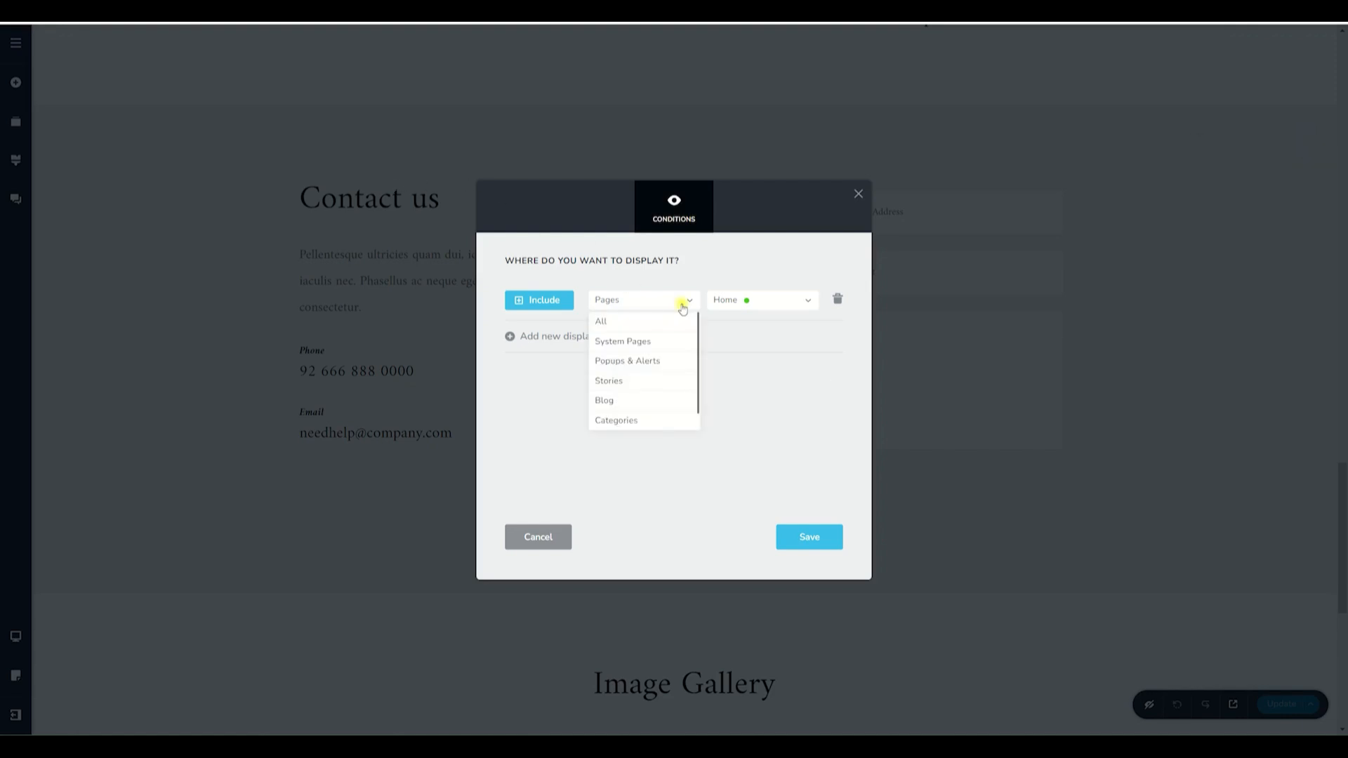
{"action": "left_click", "coordinate": [517, 337]}
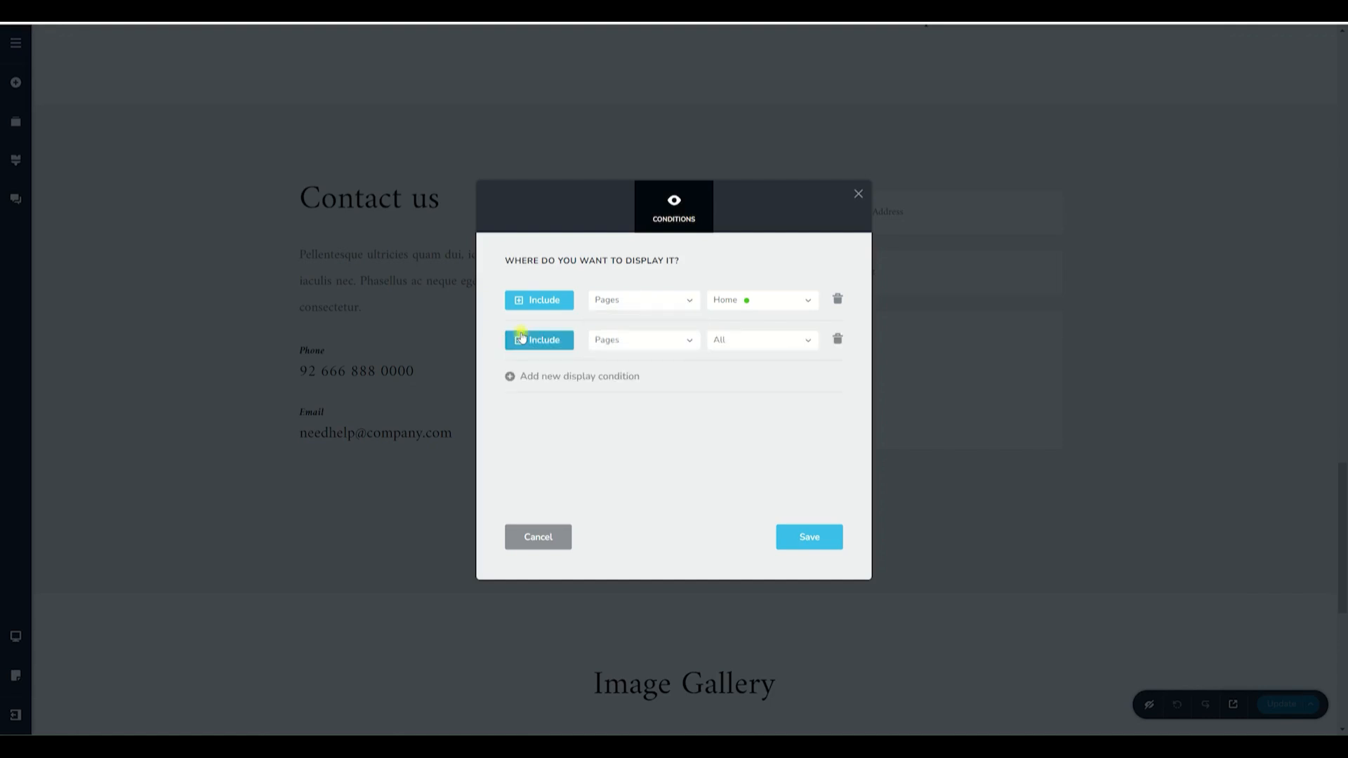
{"action": "left_click", "coordinate": [720, 341]}
{"action": "left_click", "coordinate": [742, 421]}
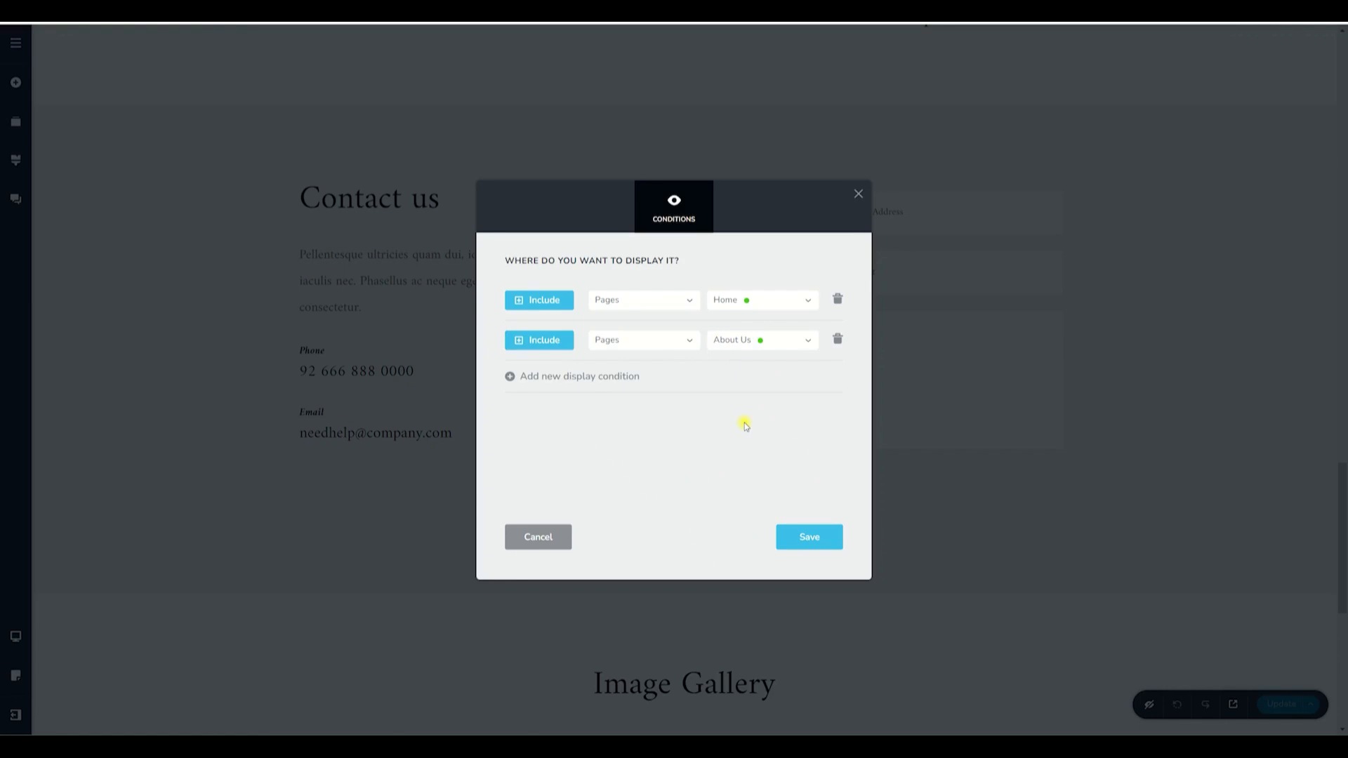
- Add another display condition that includes the block on the Gallery page
{"action": "left_click", "coordinate": [595, 377]}
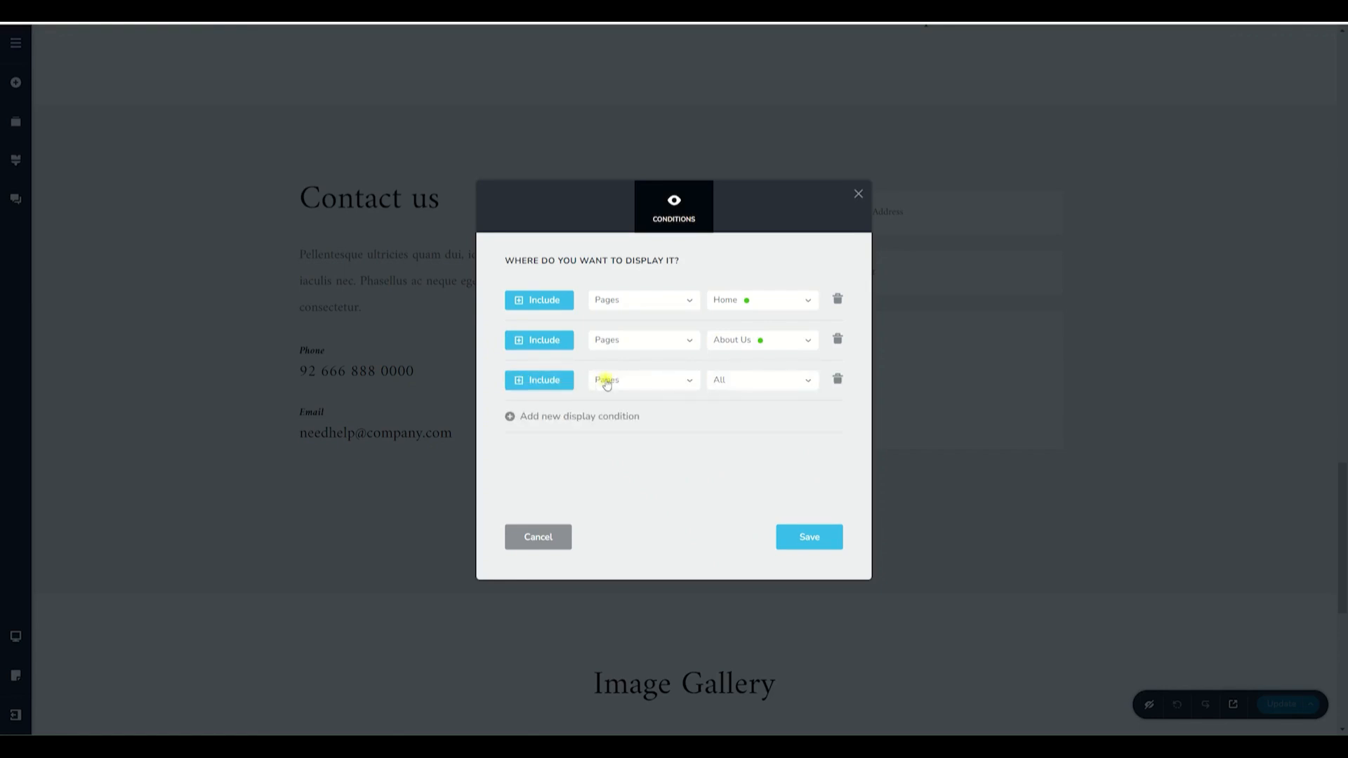
{"action": "left_click", "coordinate": [690, 385]}
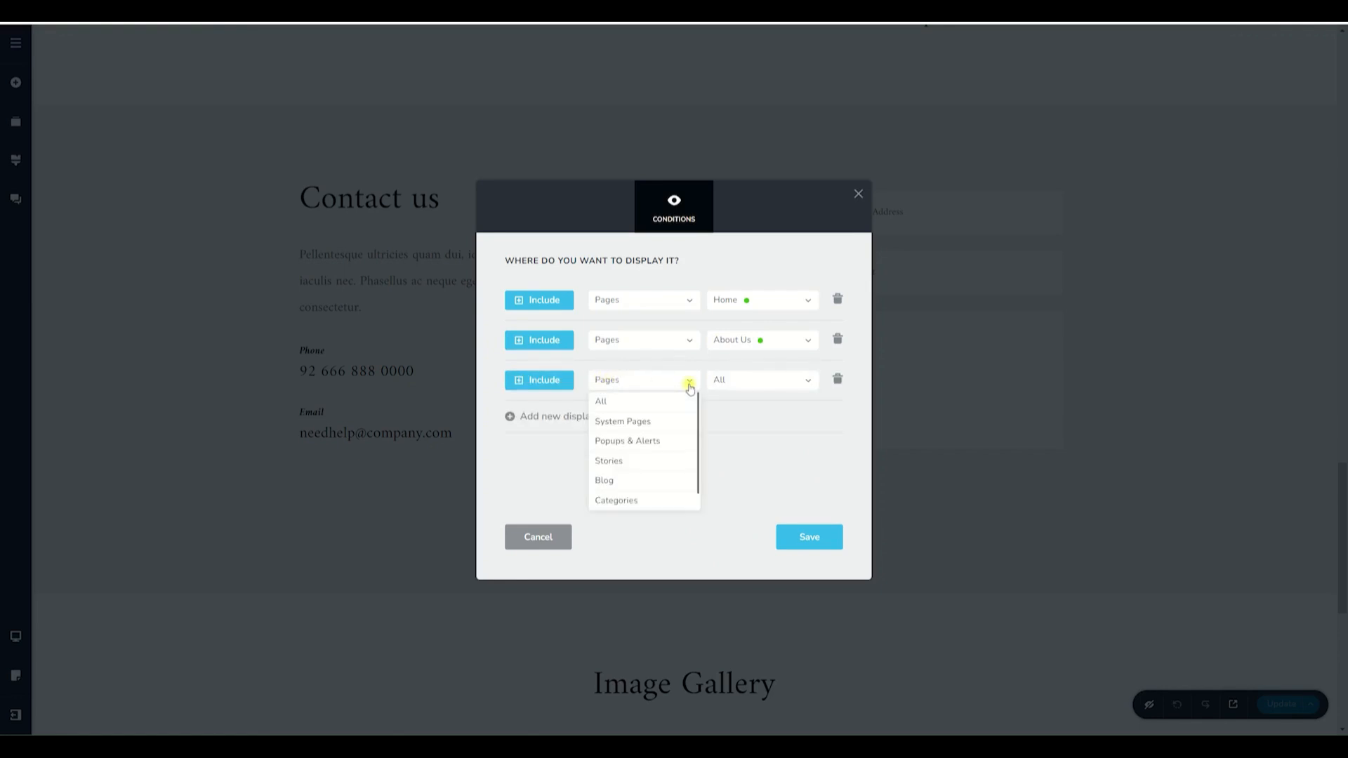
{"action": "scroll", "coordinate": [642, 468], "scroll_direction": "down", "scroll_amount": 1}
{"action": "left_click", "coordinate": [634, 499]}
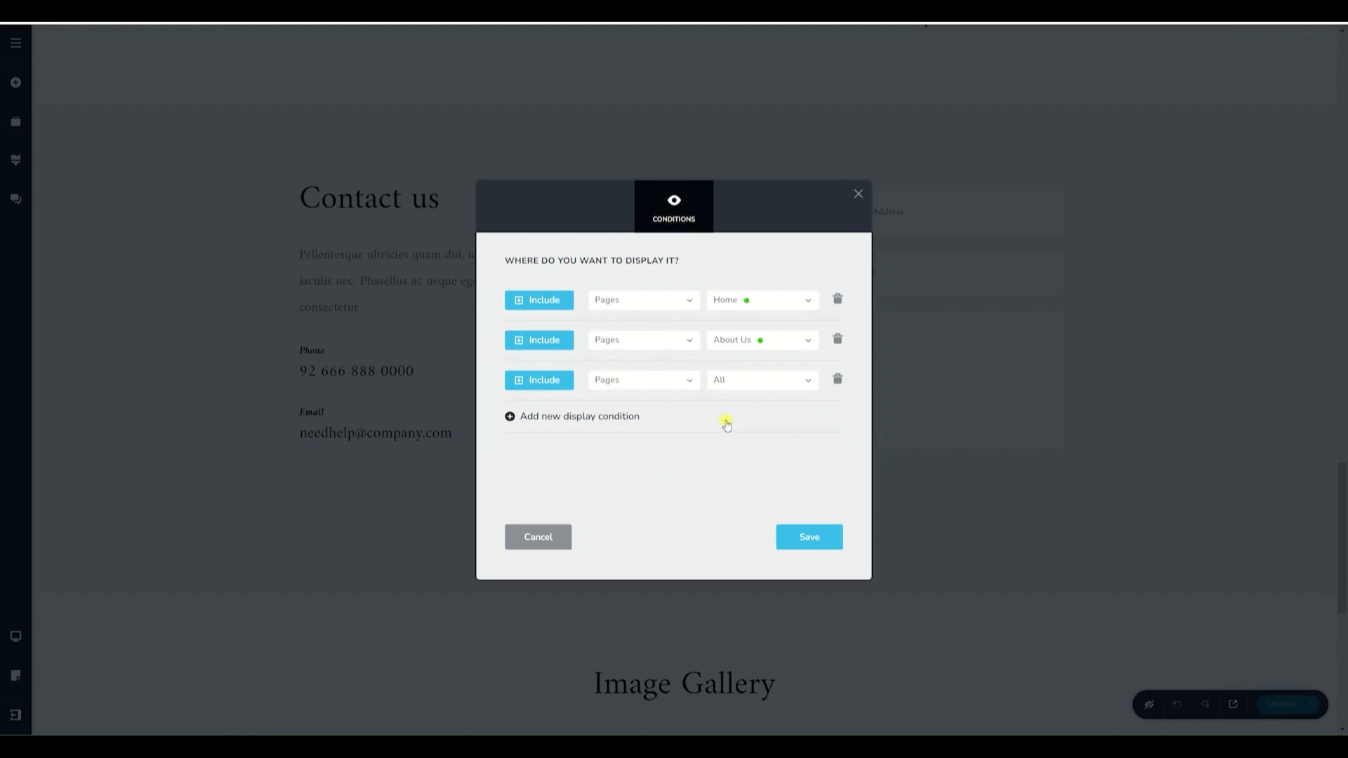
{"action": "left_click", "coordinate": [731, 381]}
{"action": "left_click", "coordinate": [747, 479]}
{"action": "left_click", "coordinate": [786, 386]}
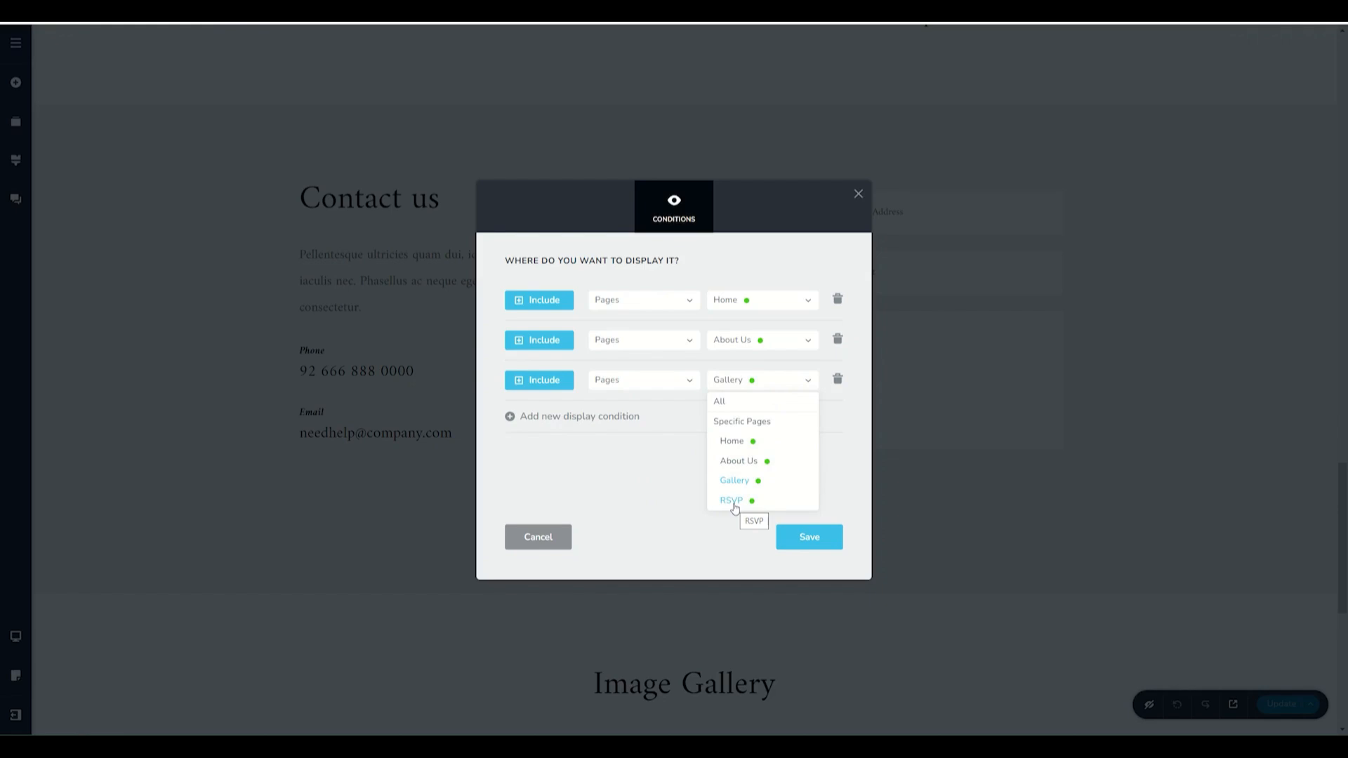
- Remove the extra display conditions, including Gallery and About Us, so that only the Home page condition is kept
{"action": "left_click", "coordinate": [837, 427]}
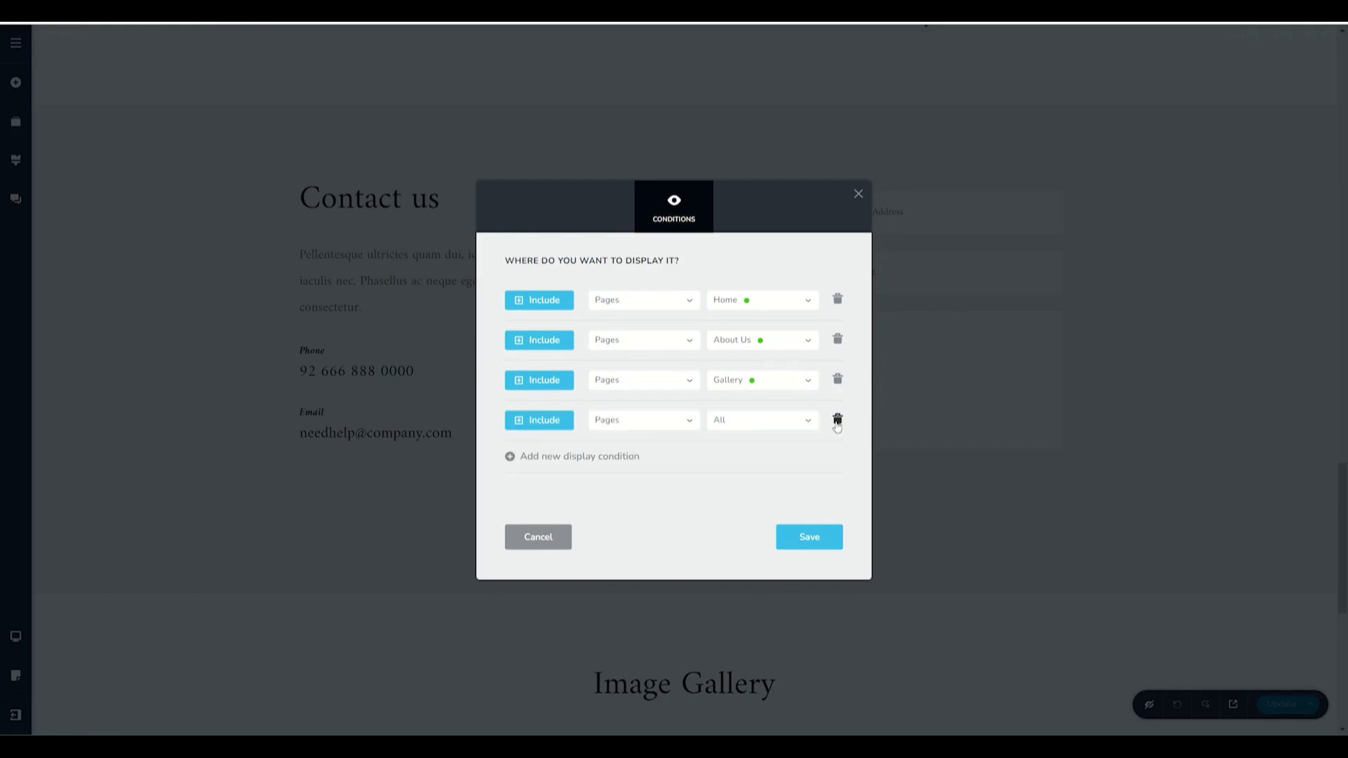
{"action": "left_click", "coordinate": [837, 419]}
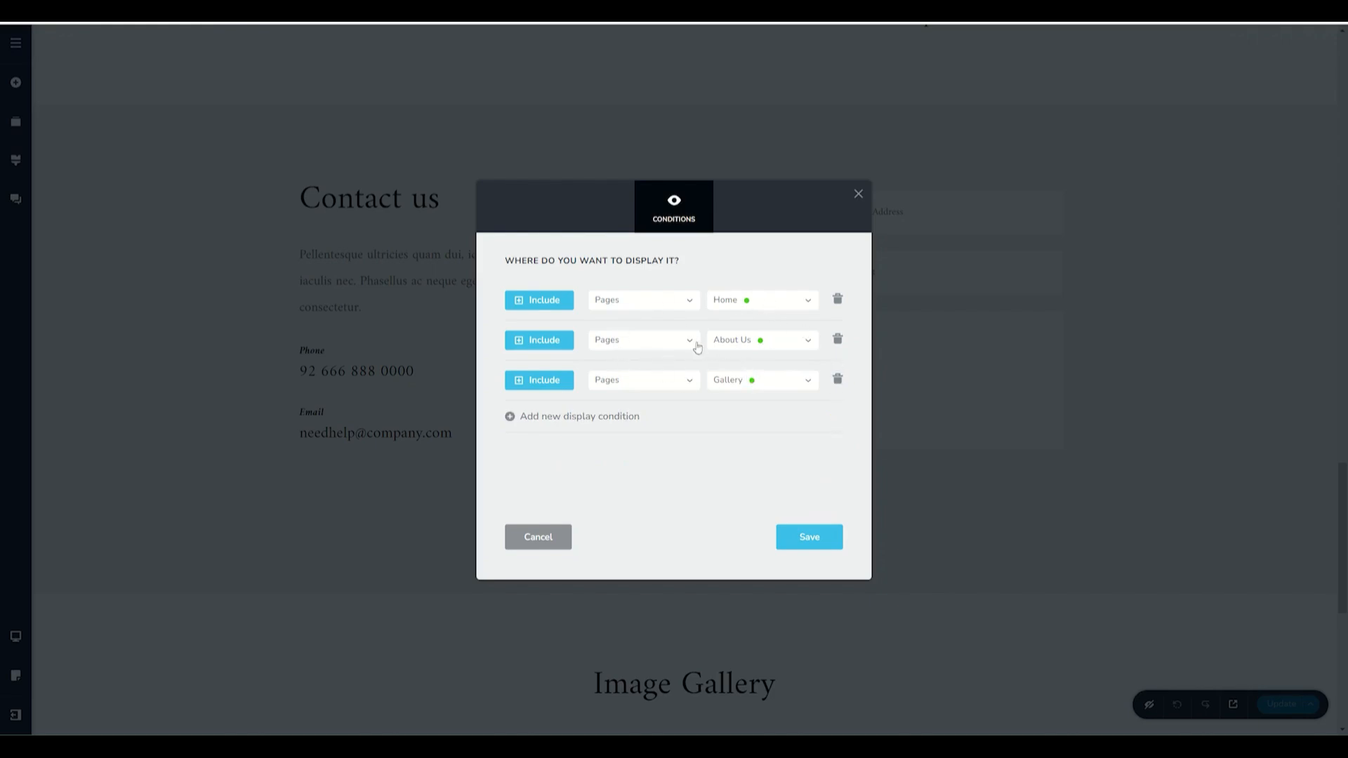
{"action": "left_click", "coordinate": [837, 379]}
{"action": "left_click", "coordinate": [837, 339]}
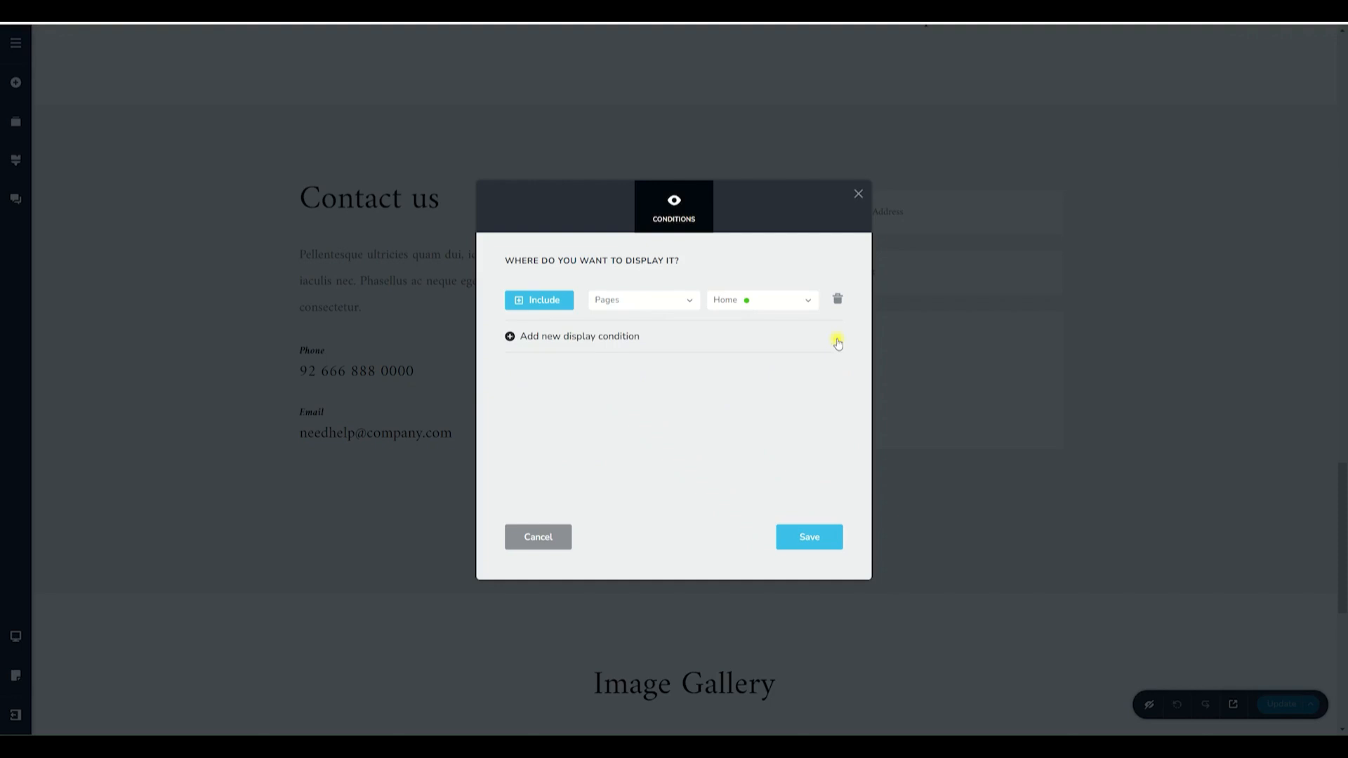
- Set the Contact us block to be included on All, excluded from the RSVP page, and save the conditions
{"action": "left_click", "coordinate": [683, 303]}
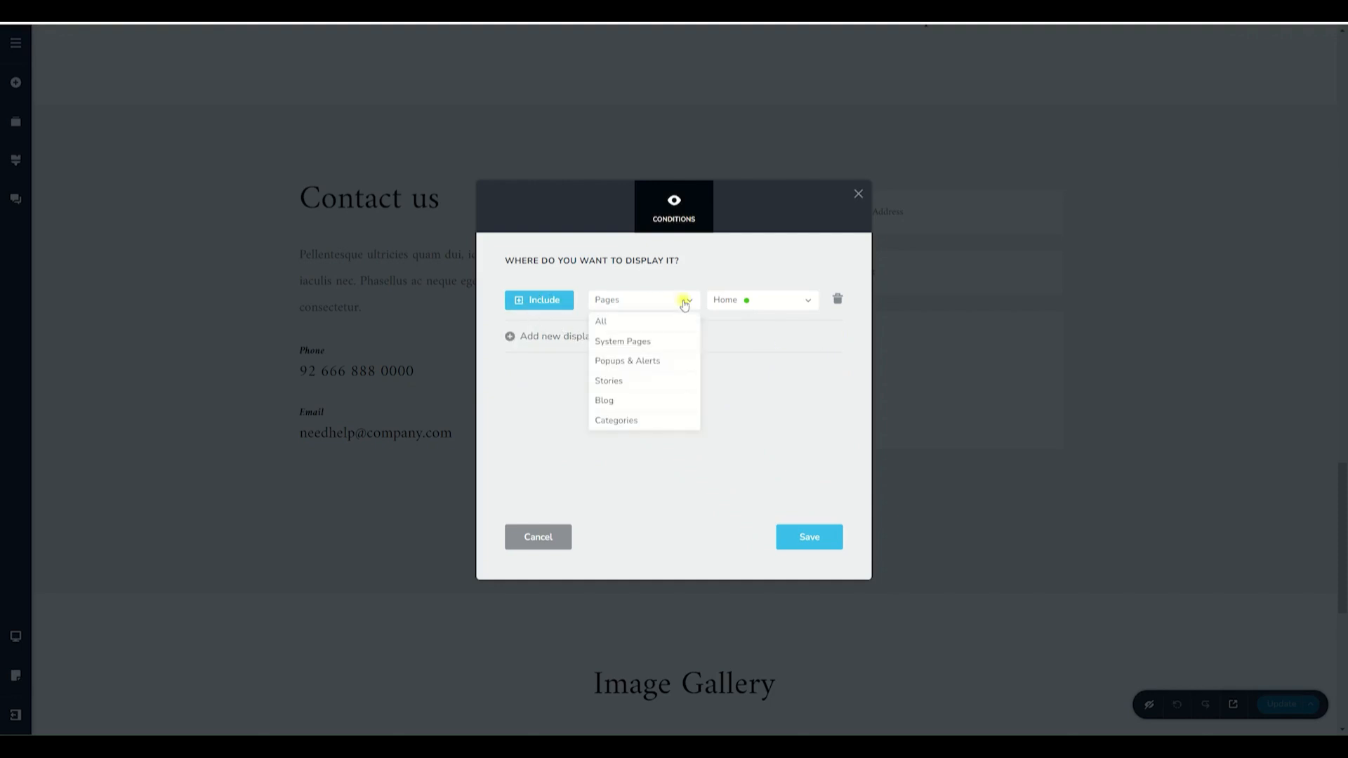
{"action": "left_click", "coordinate": [641, 322]}
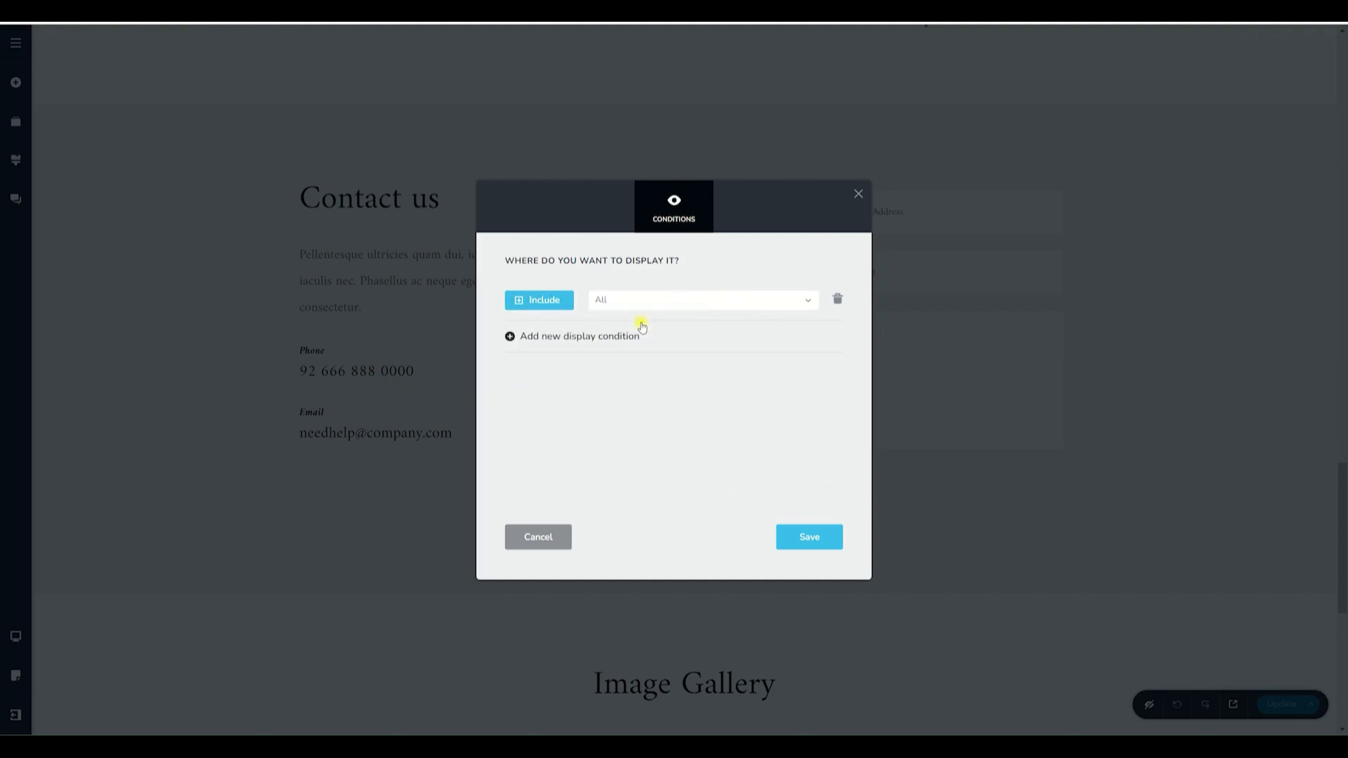
{"action": "left_click", "coordinate": [558, 337]}
{"action": "left_click", "coordinate": [555, 341]}
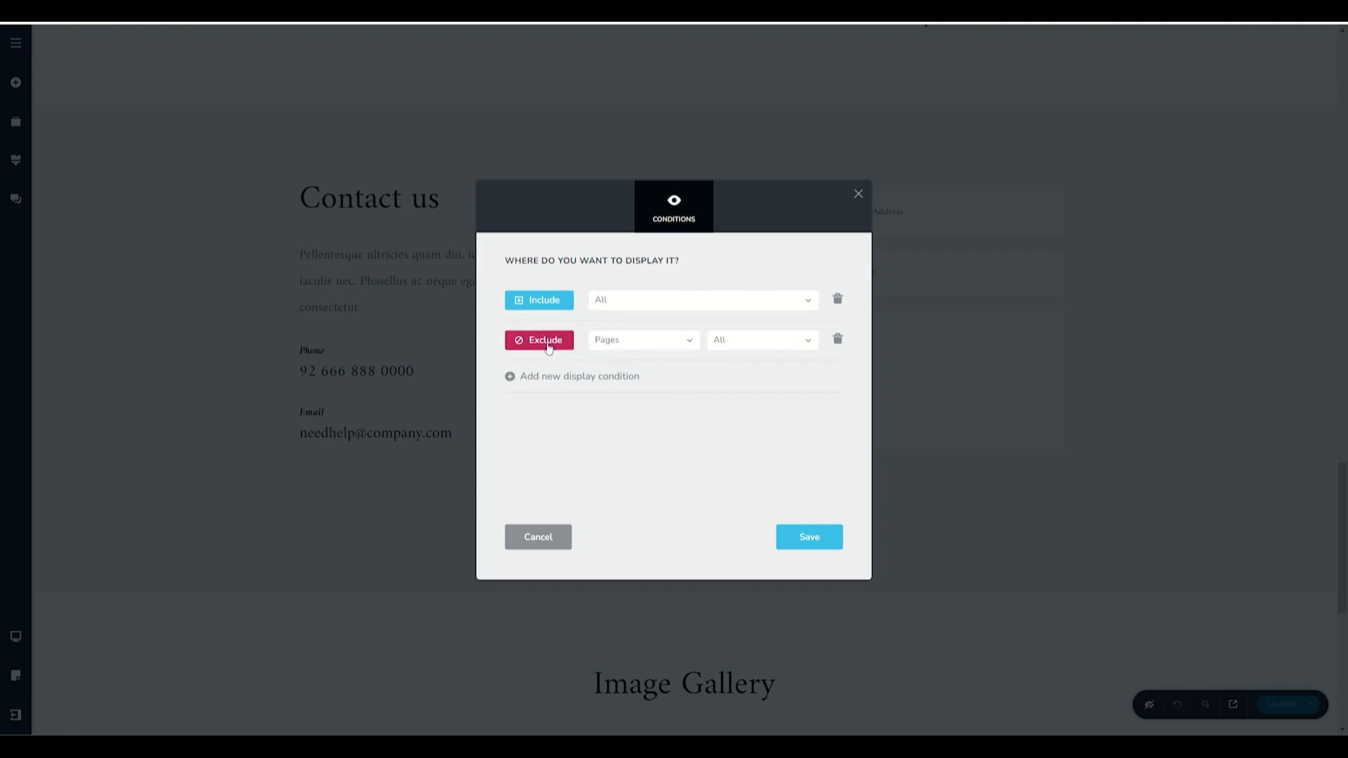
{"action": "left_click", "coordinate": [643, 344]}
{"action": "left_click", "coordinate": [685, 343]}
{"action": "left_click", "coordinate": [737, 340]}
{"action": "left_click", "coordinate": [733, 462]}
{"action": "left_click", "coordinate": [810, 538]}
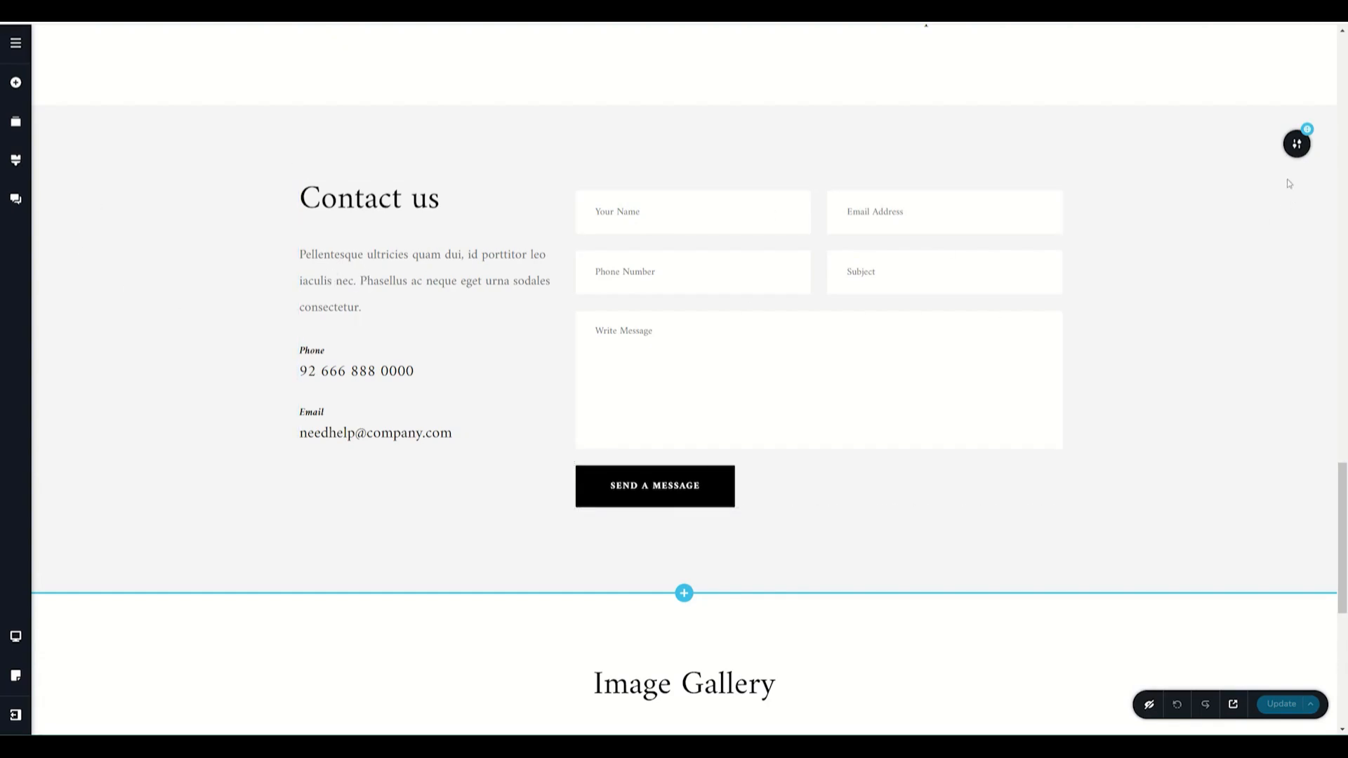
- Change the Contact us block's solid background overlay to the light teal palette colour
{"action": "left_click", "coordinate": [1297, 144]}
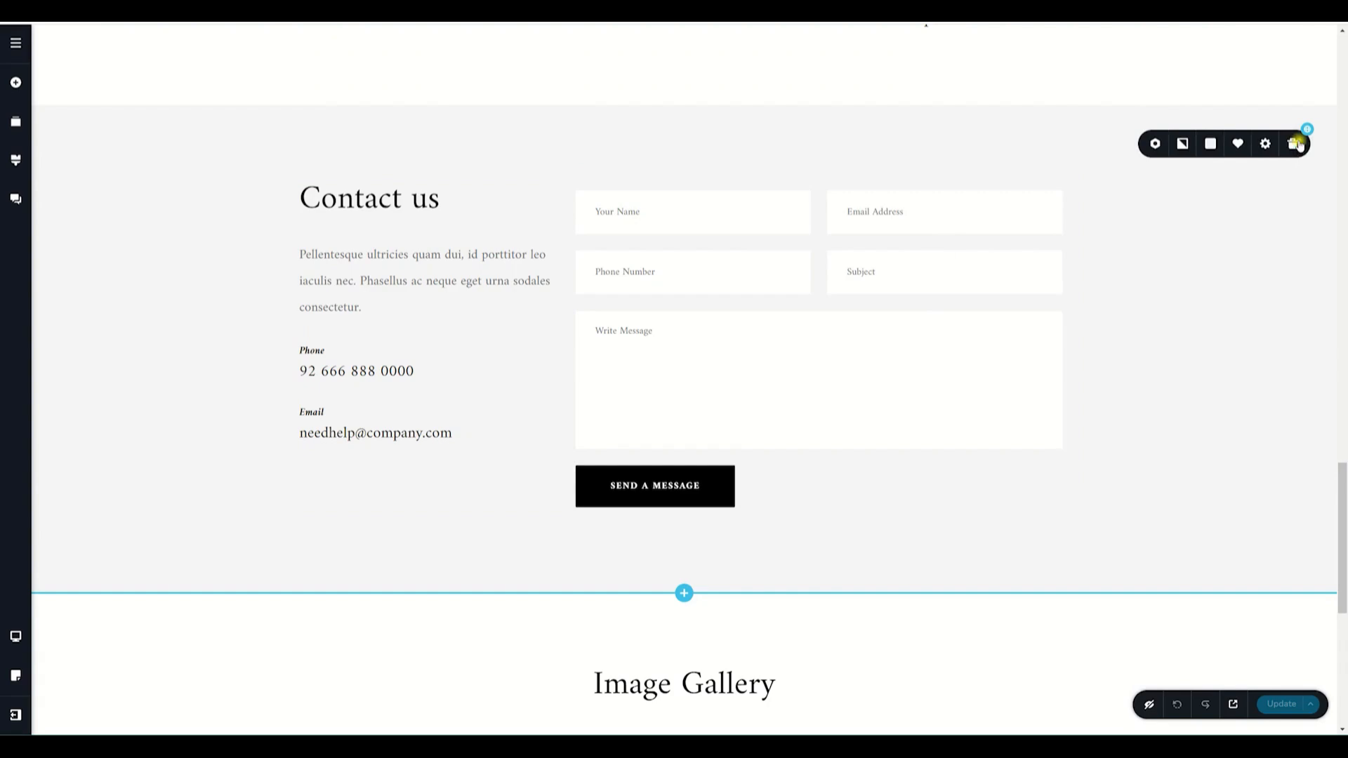
{"action": "left_click", "coordinate": [1210, 143]}
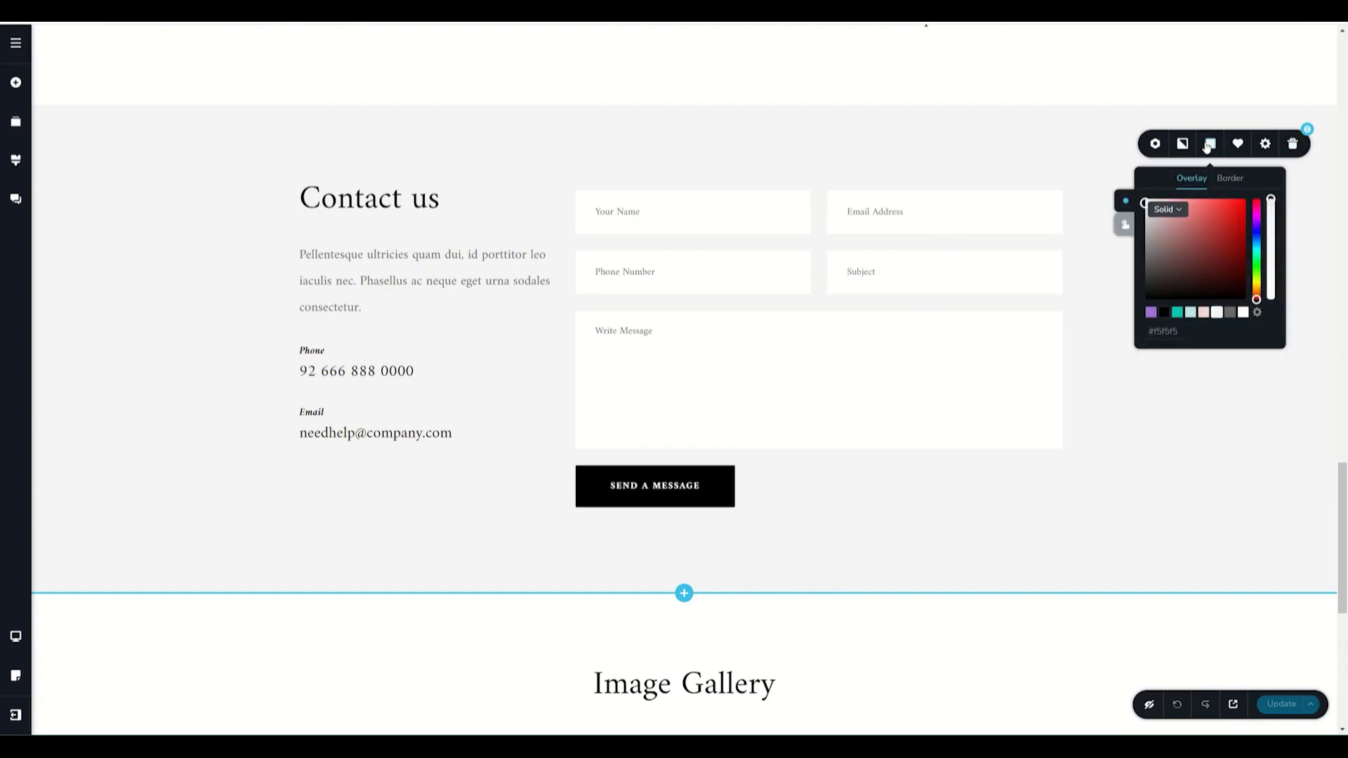
{"action": "left_click", "coordinate": [1191, 312]}
{"action": "left_click", "coordinate": [1208, 483]}
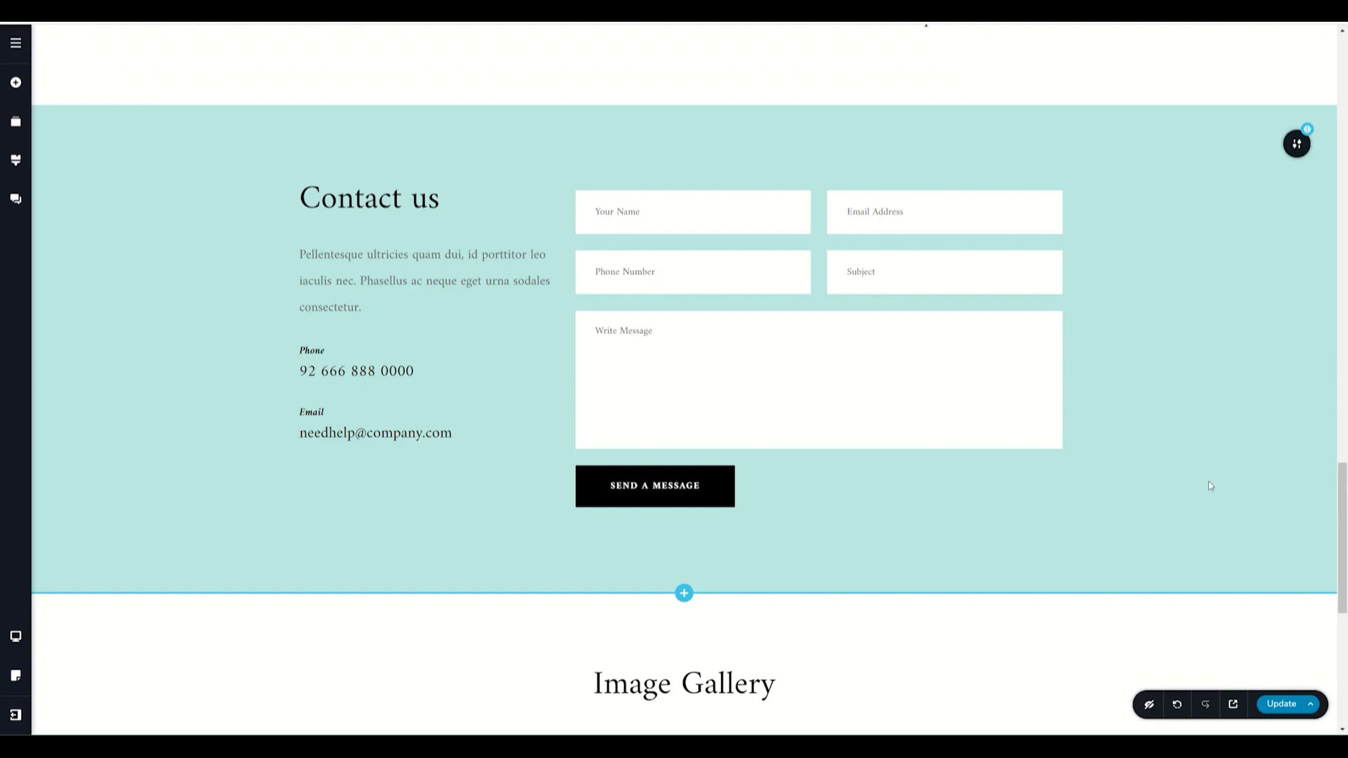
{"action": "left_click", "coordinate": [1298, 145]}
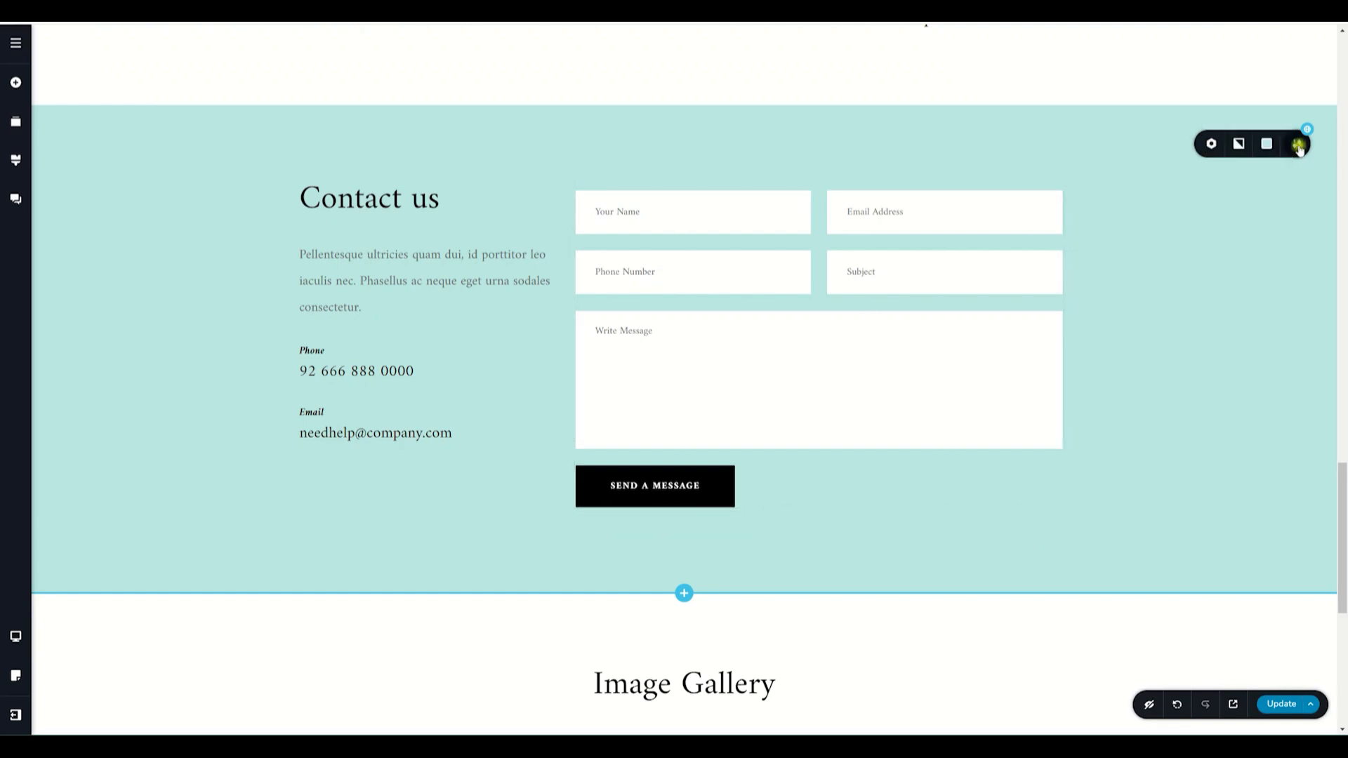
{"action": "left_click", "coordinate": [1155, 144]}
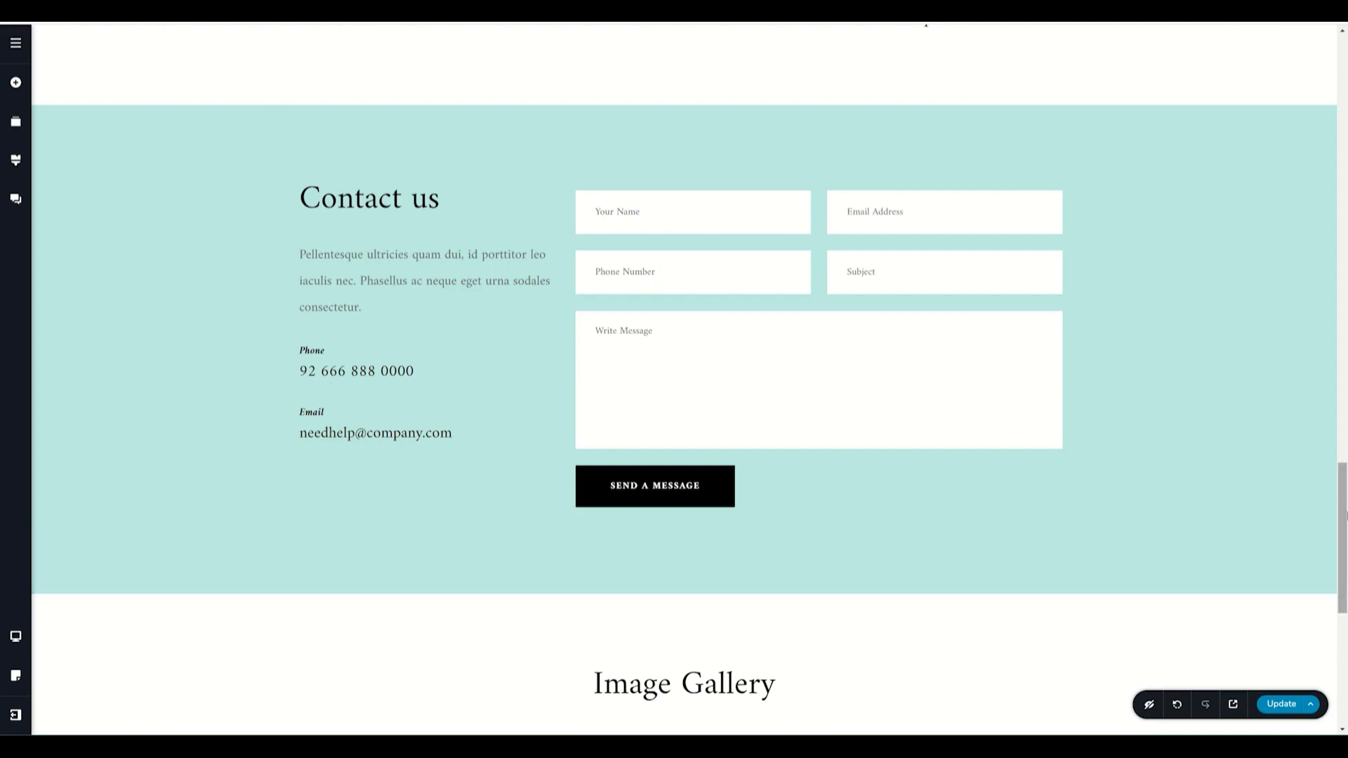
- Examine the display conditions and available targets of the global WEDDING header block, then close the dialog without changes
{"action": "left_click_drag", "start_coordinate": [1346, 516], "coordinate": [1347, 75]}
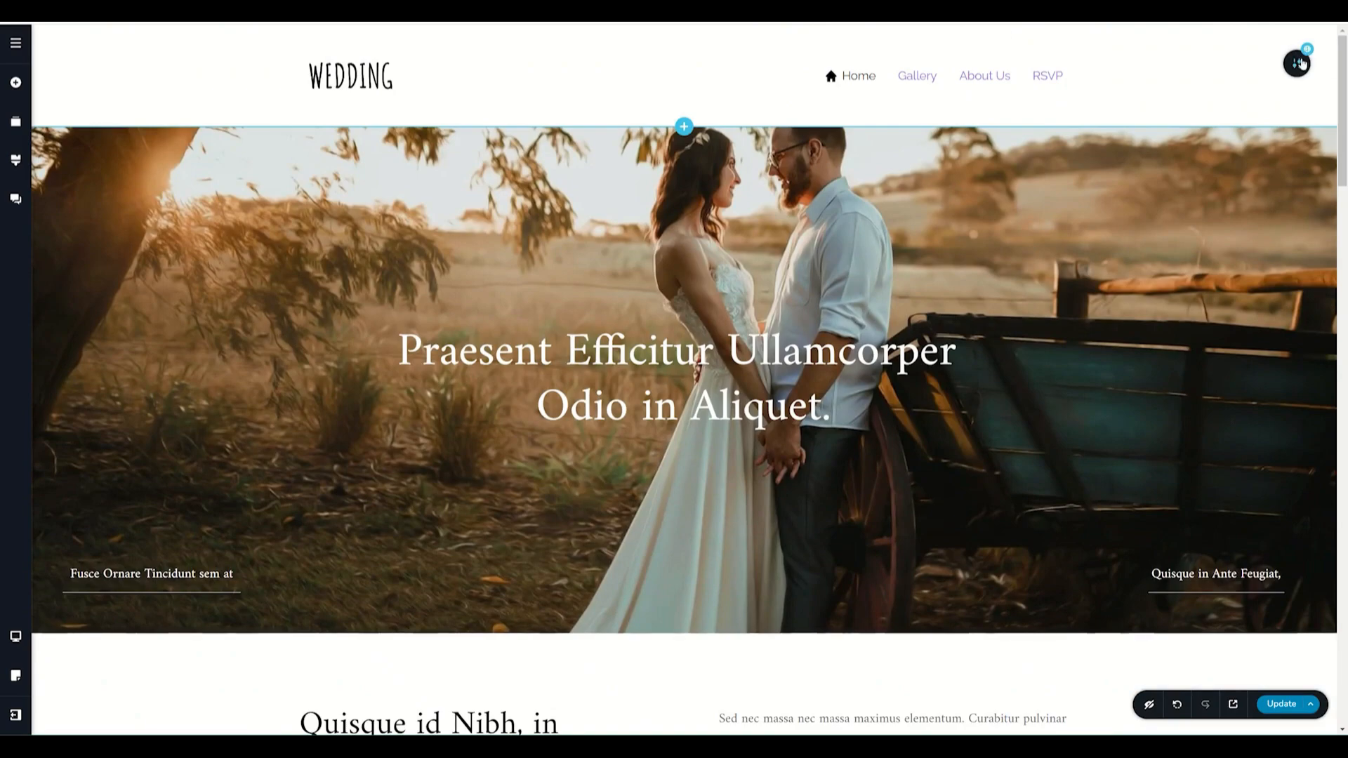
{"action": "left_click", "coordinate": [1297, 64]}
{"action": "left_click", "coordinate": [1157, 63]}
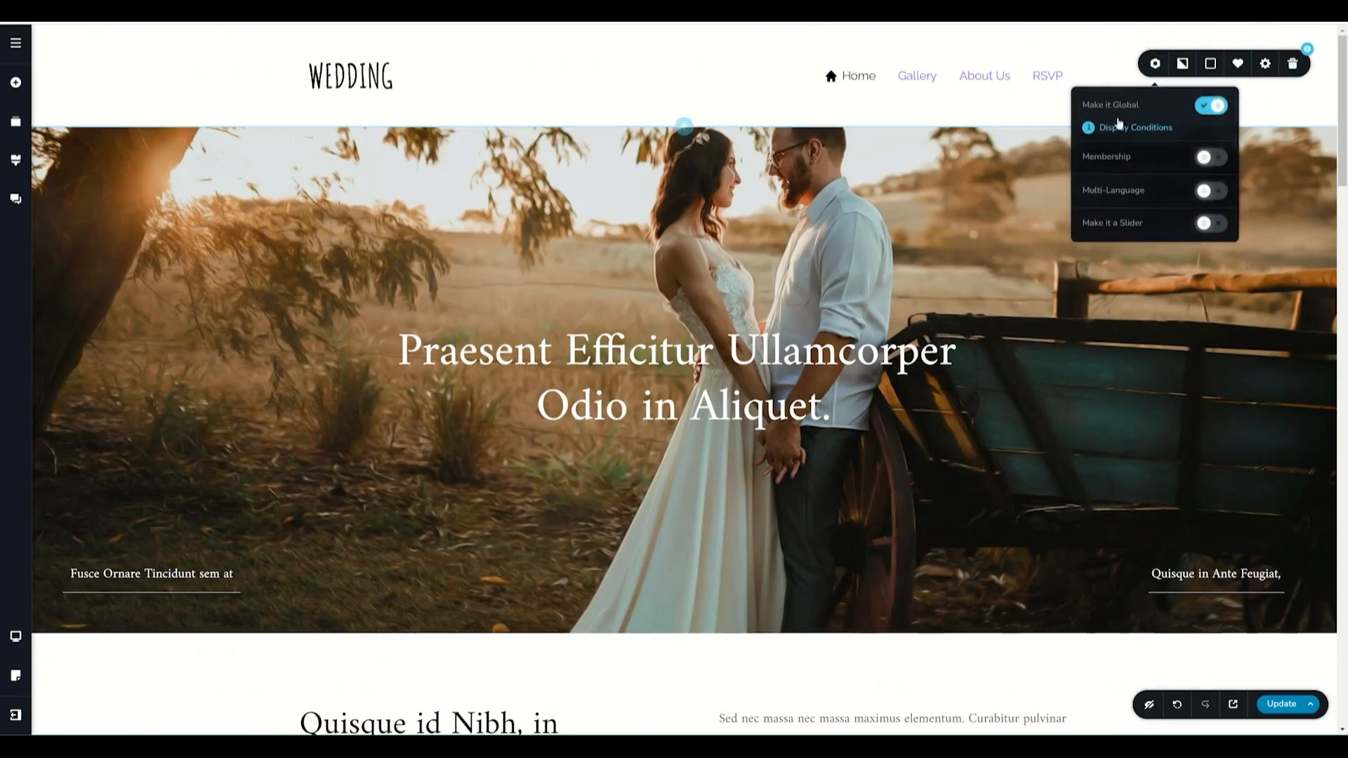
{"action": "left_click", "coordinate": [1123, 127]}
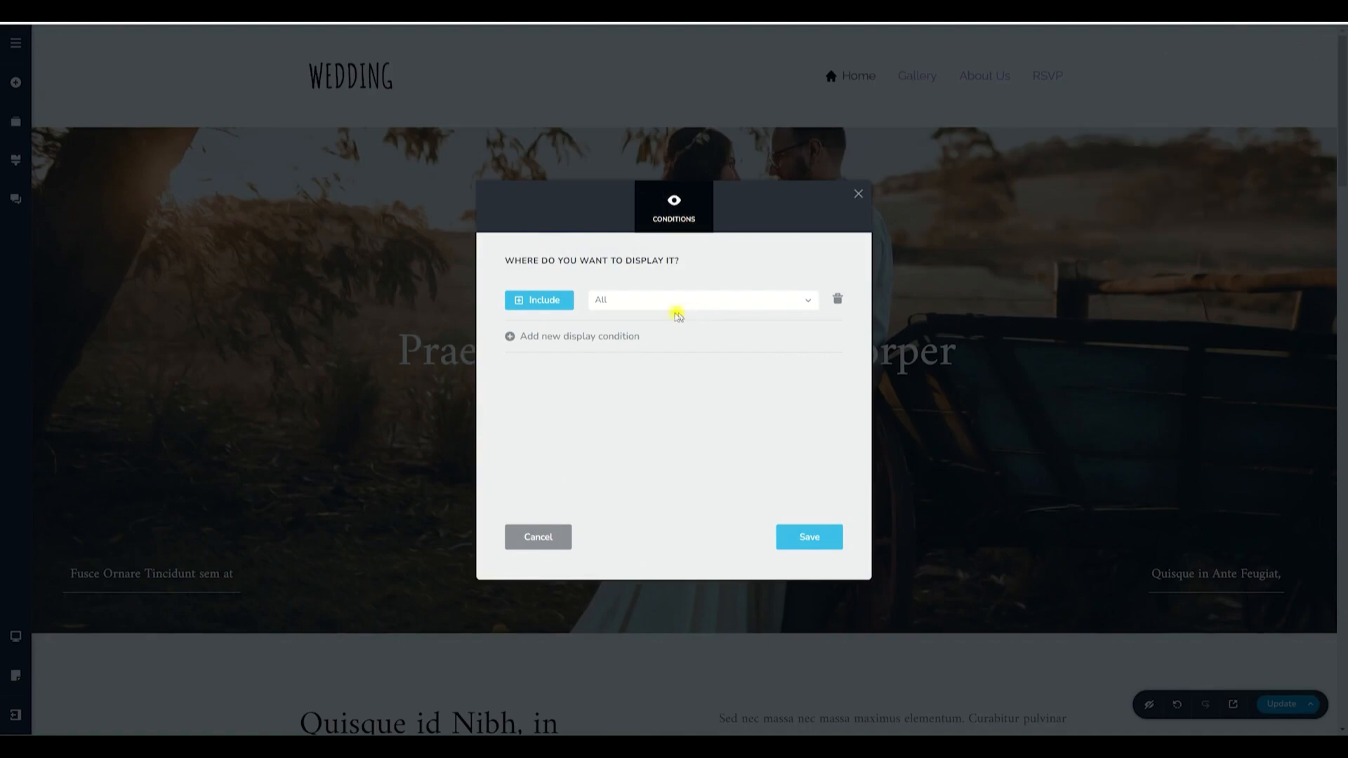
{"action": "left_click", "coordinate": [669, 307]}
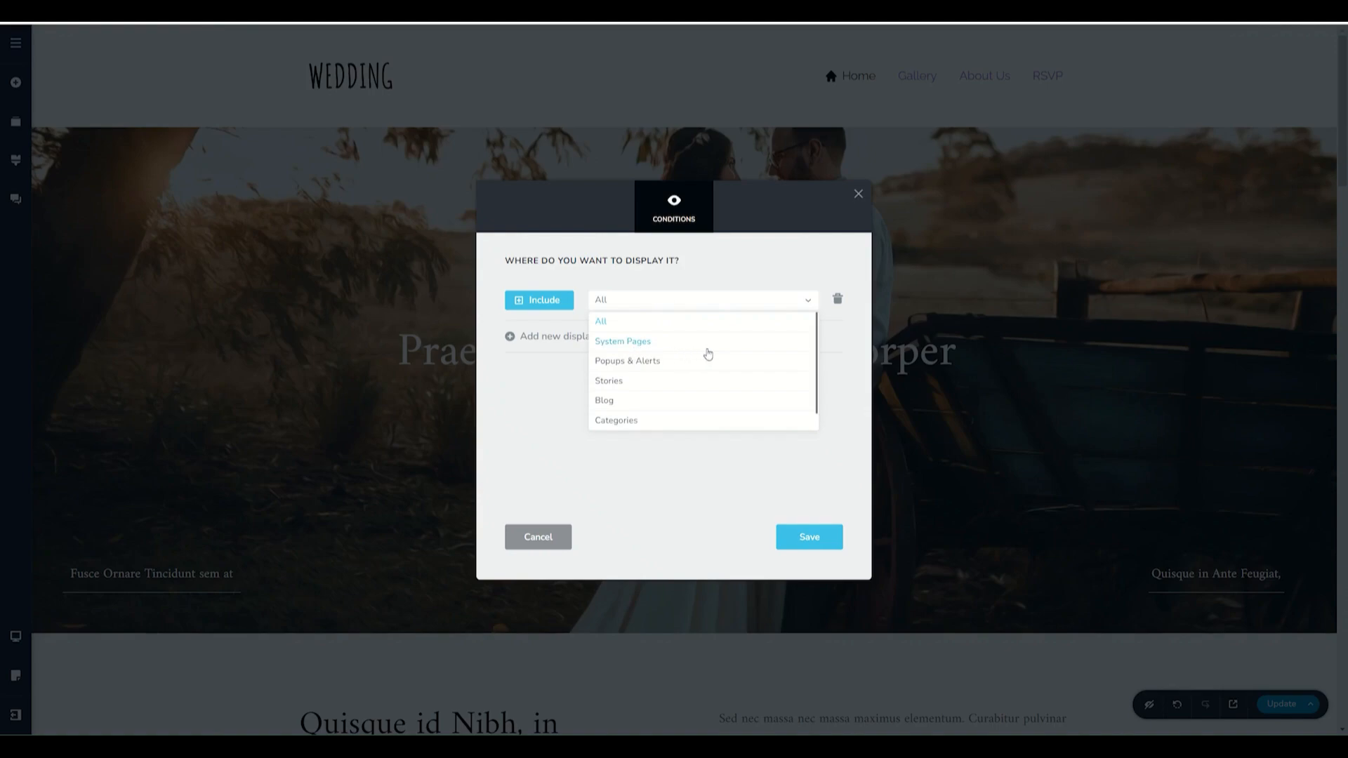
{"action": "left_click", "coordinate": [797, 452]}
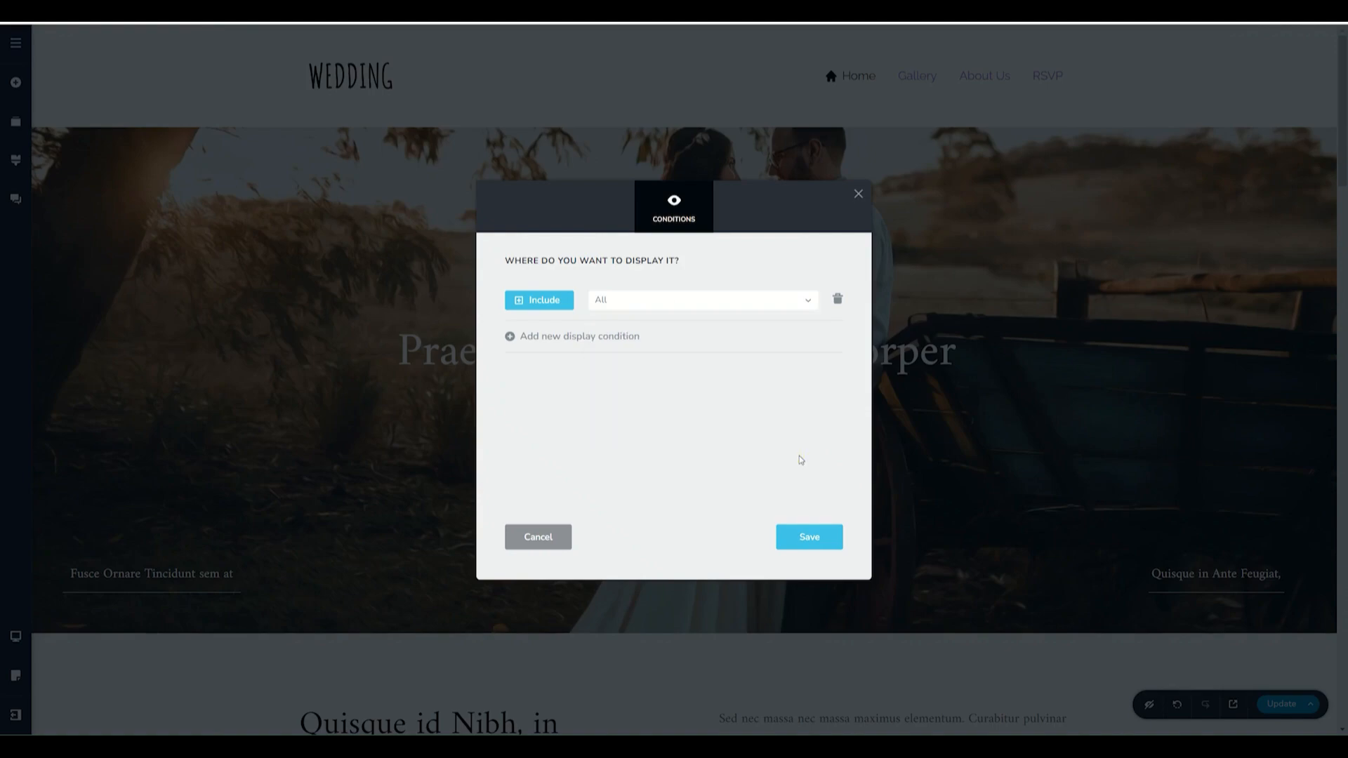
{"action": "left_click", "coordinate": [858, 195]}
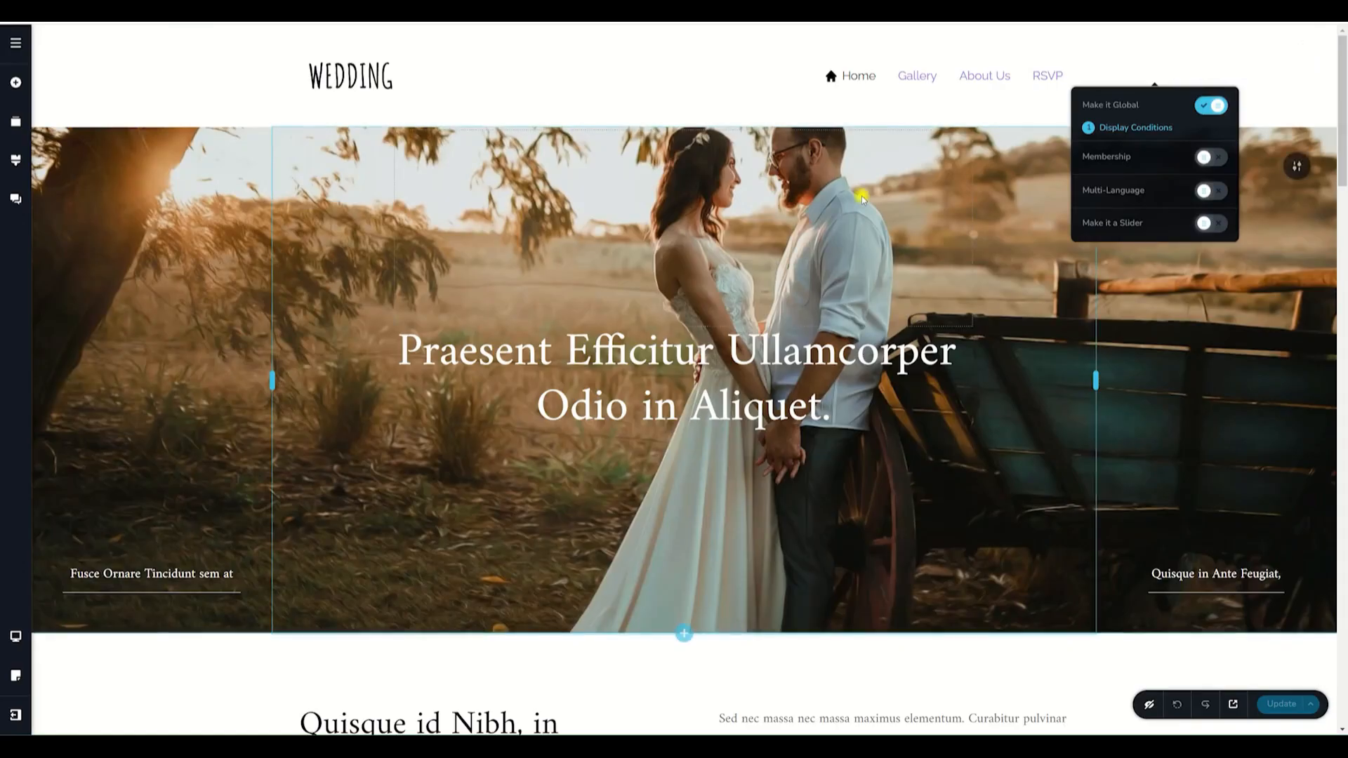
- Make the black copyright footer a global block, include it on All, and save its display conditions
{"action": "scroll", "coordinate": [699, 526], "scroll_direction": "down", "scroll_amount": 20}
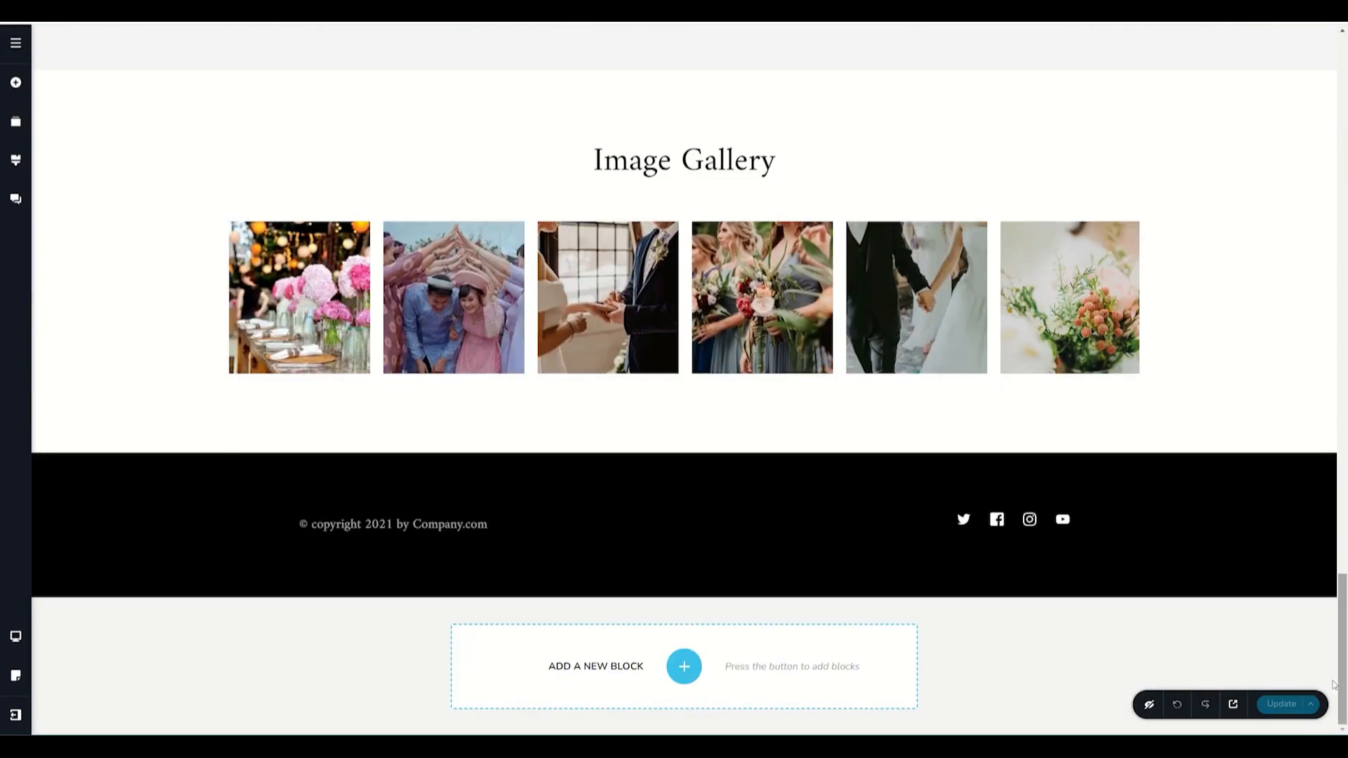
{"action": "mouse_move", "coordinate": [1295, 490]}
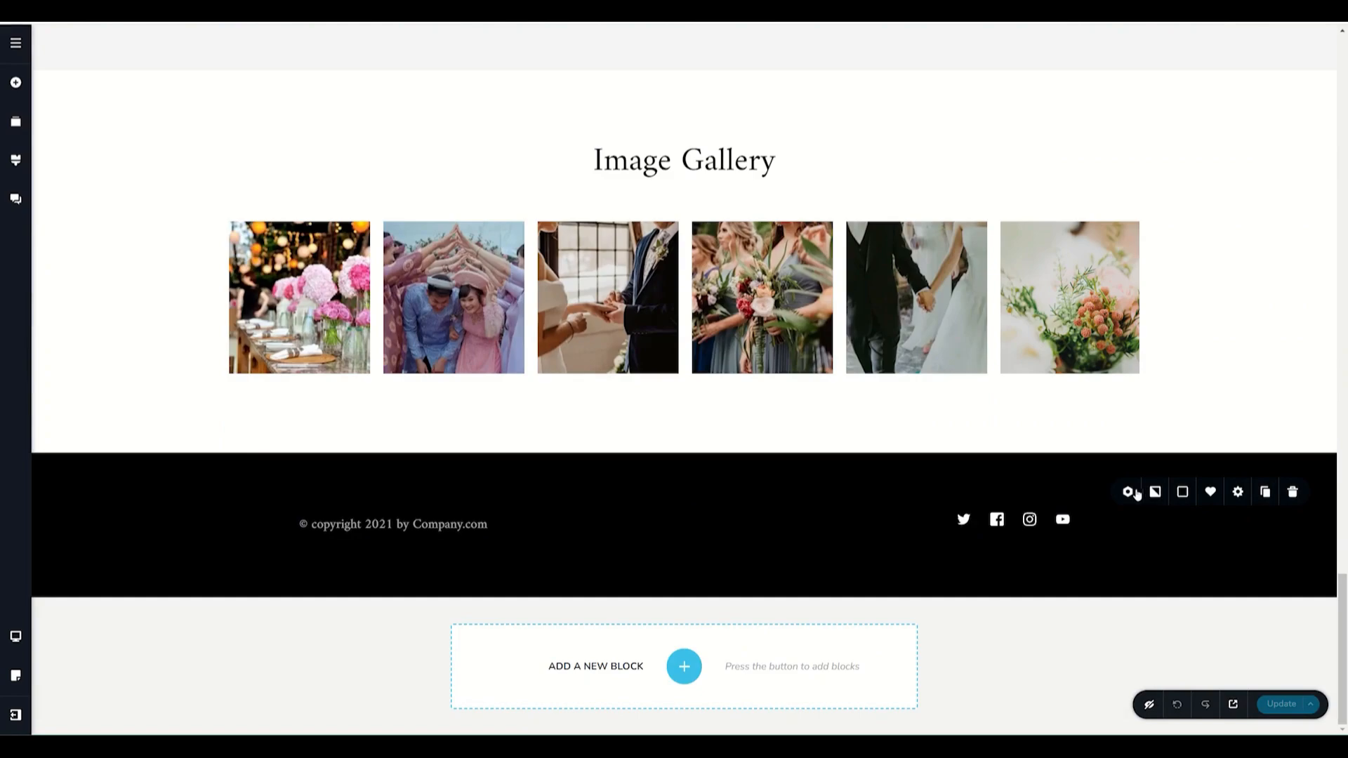
{"action": "left_click", "coordinate": [1130, 493]}
{"action": "left_click", "coordinate": [1182, 536]}
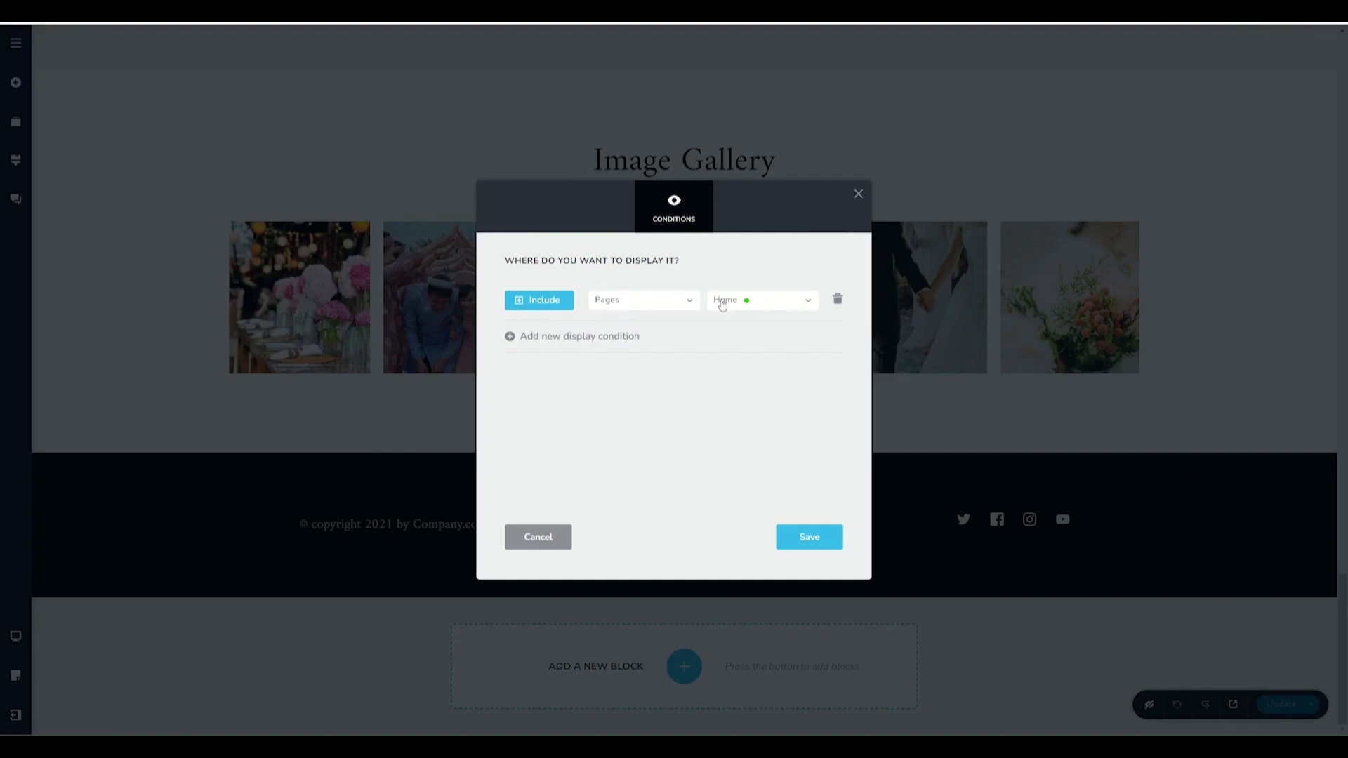
{"action": "left_click", "coordinate": [681, 303]}
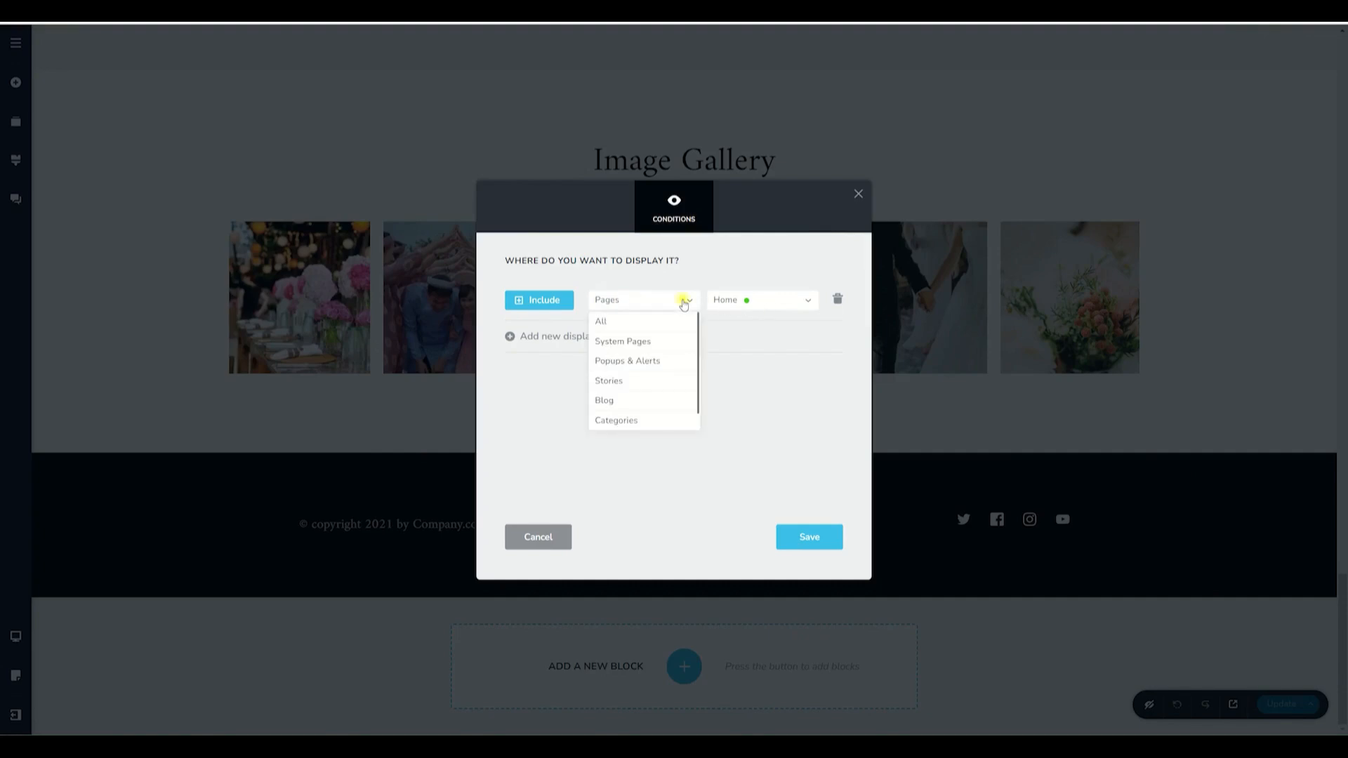
{"action": "left_click", "coordinate": [611, 316]}
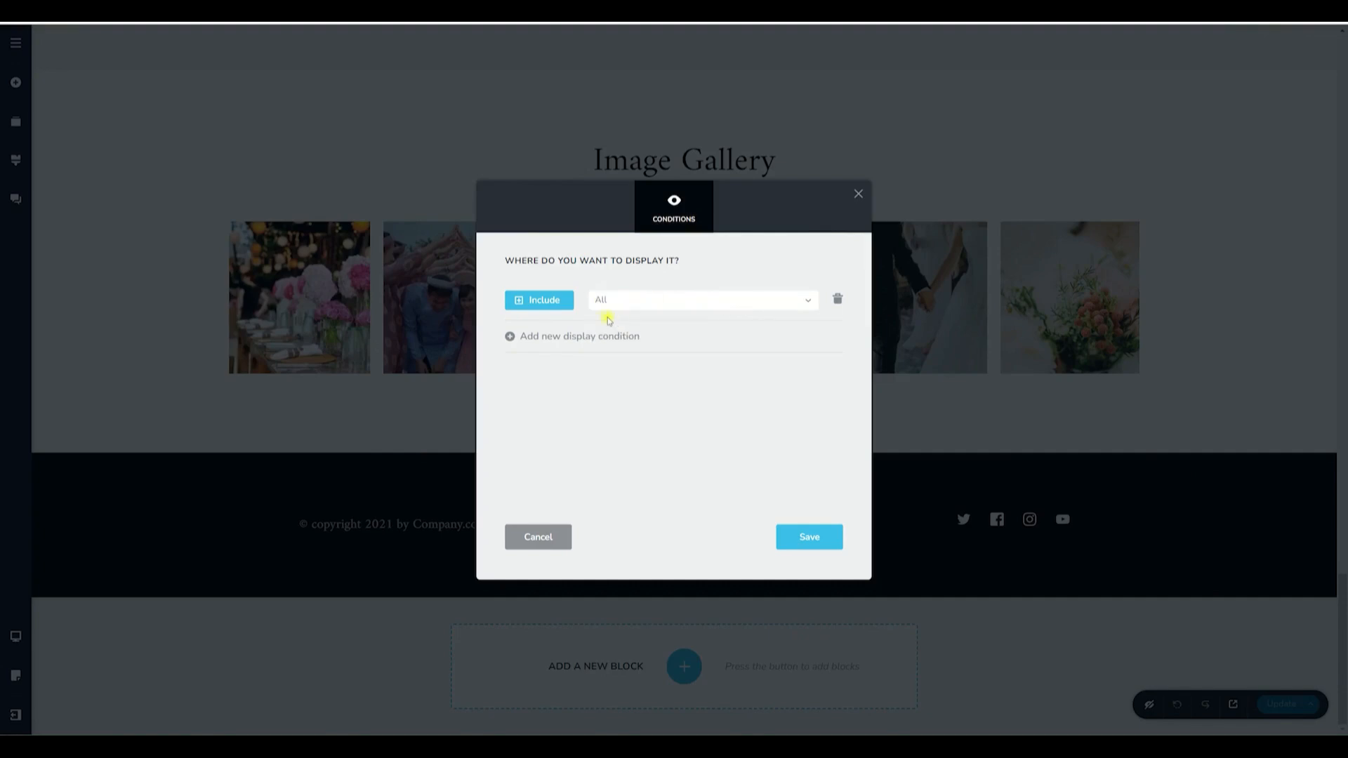
{"action": "left_click", "coordinate": [834, 542]}
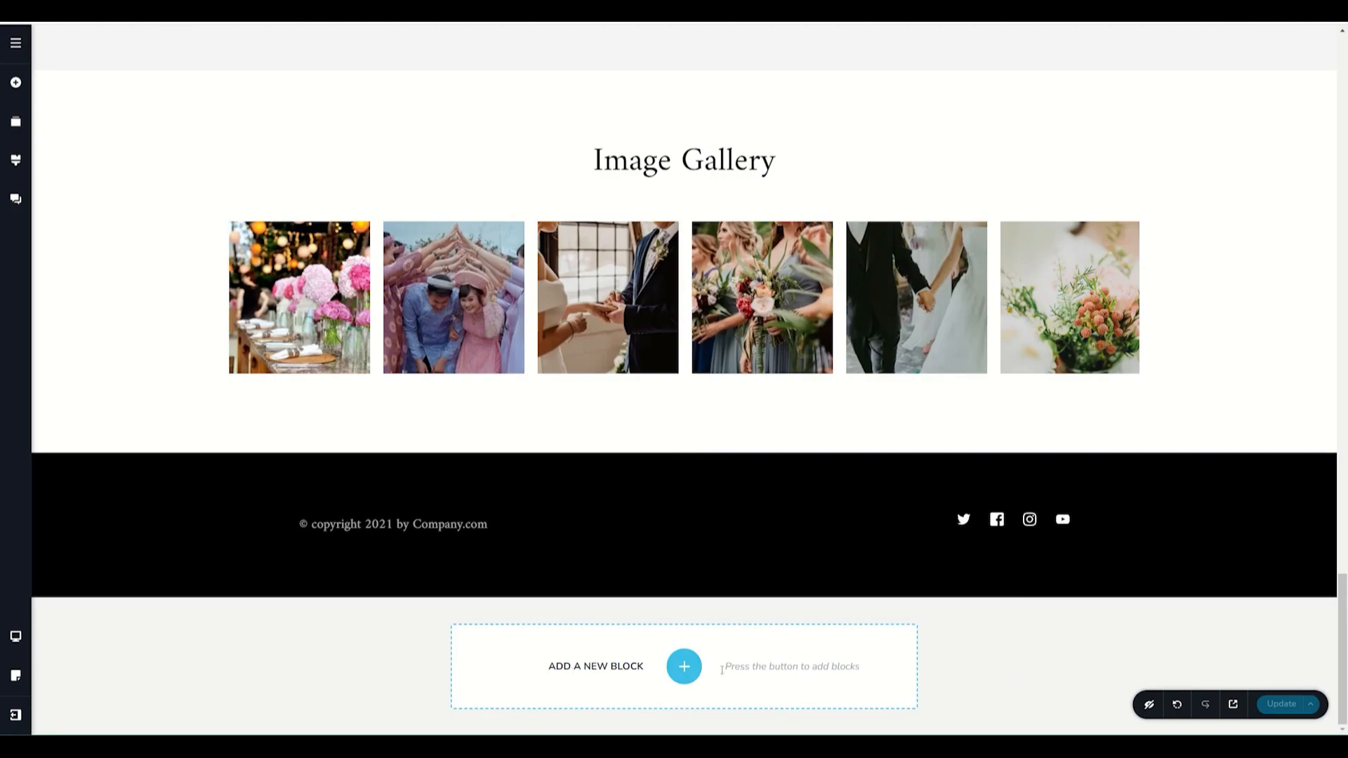
- Delete the black footer block from the Global Blocks library and close the library
{"action": "left_click", "coordinate": [684, 667]}
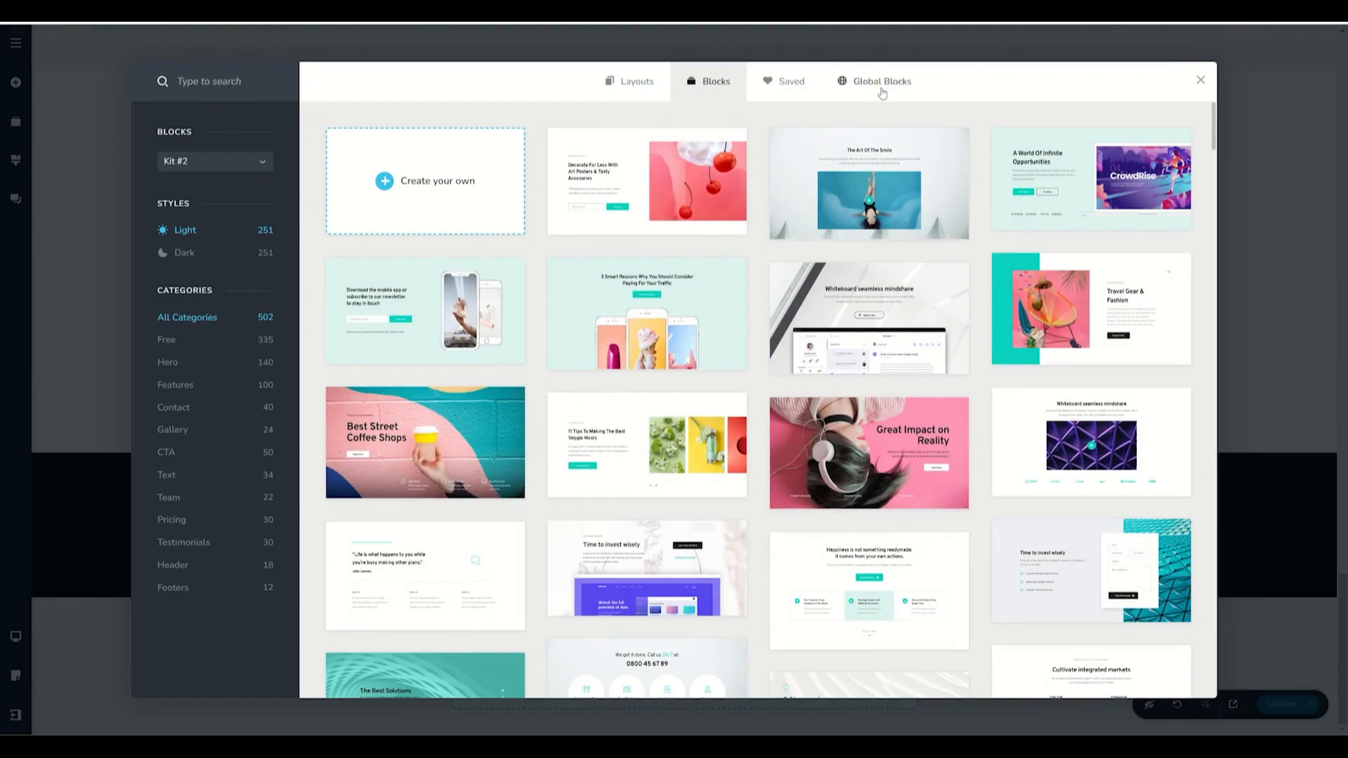
{"action": "left_click", "coordinate": [882, 90]}
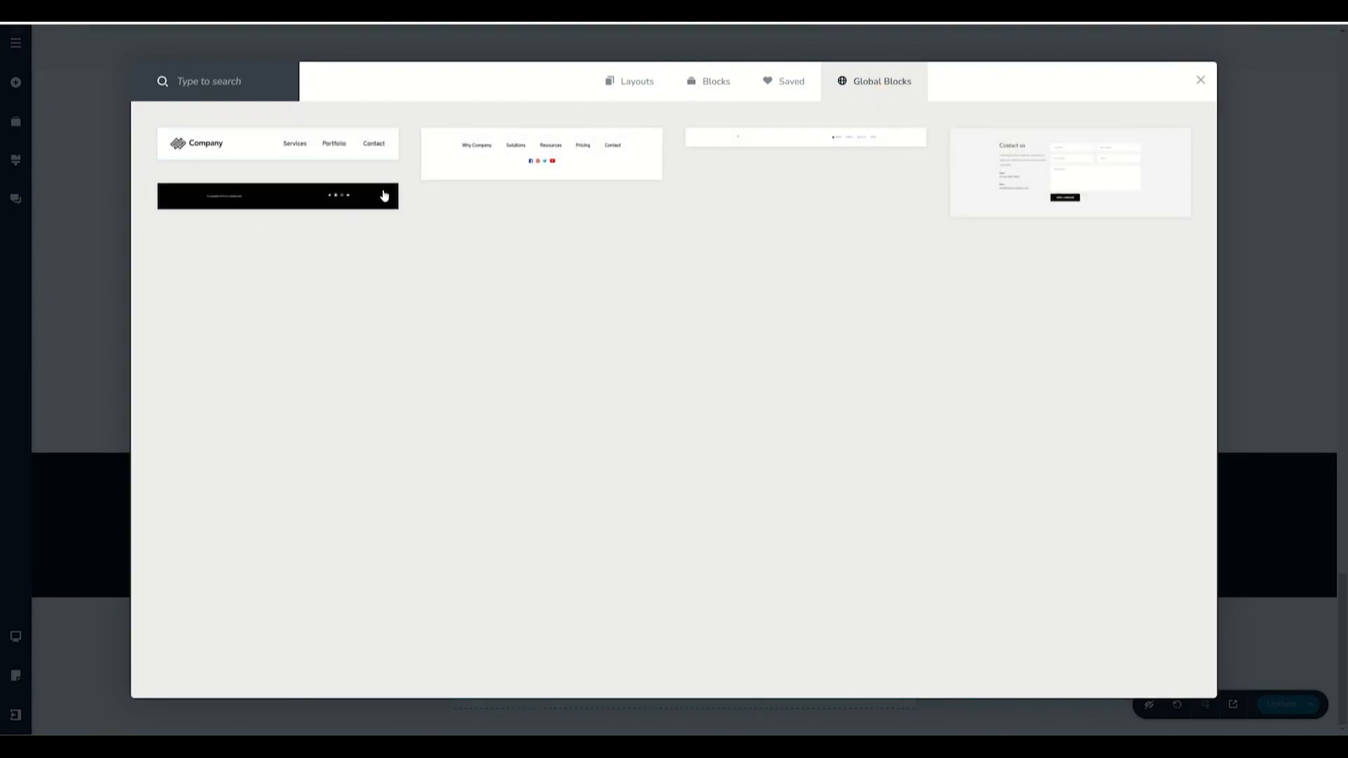
{"action": "left_click", "coordinate": [394, 191]}
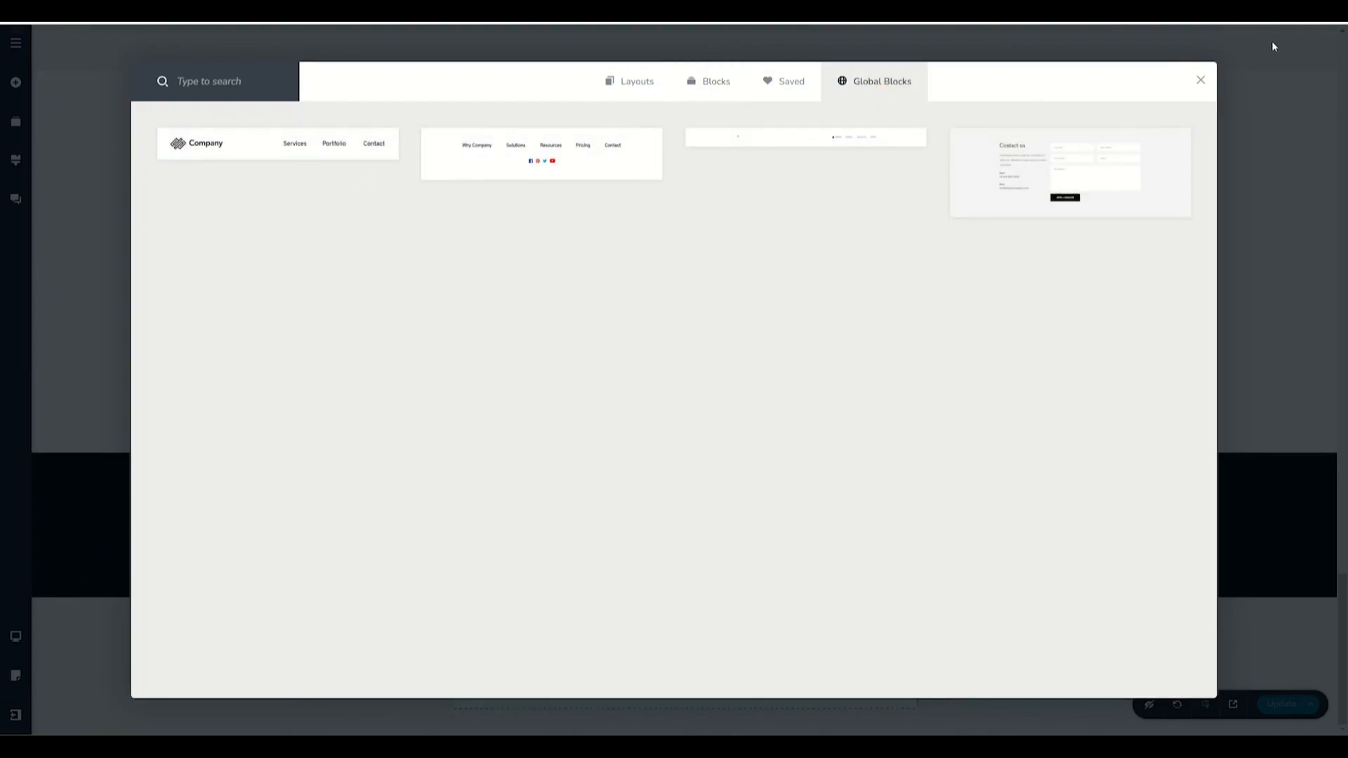
{"action": "left_click", "coordinate": [1201, 81]}
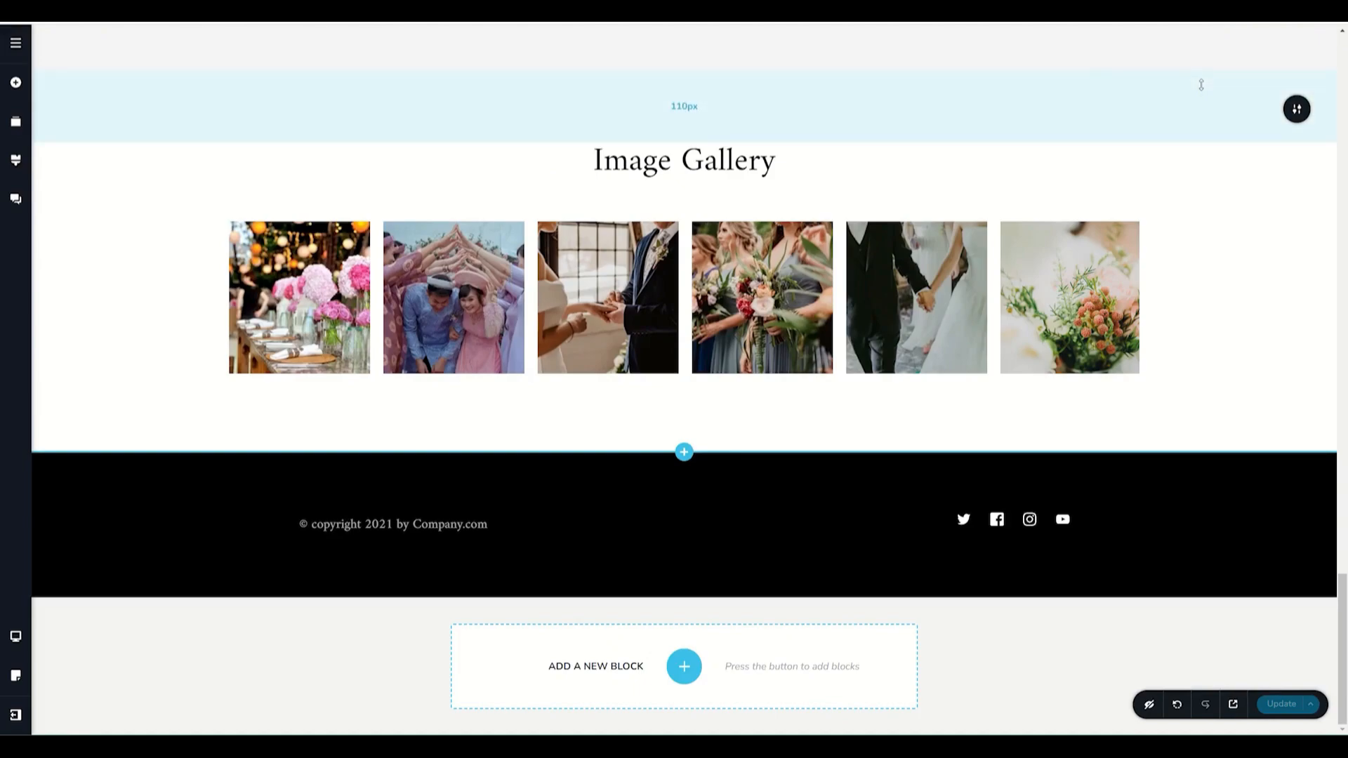